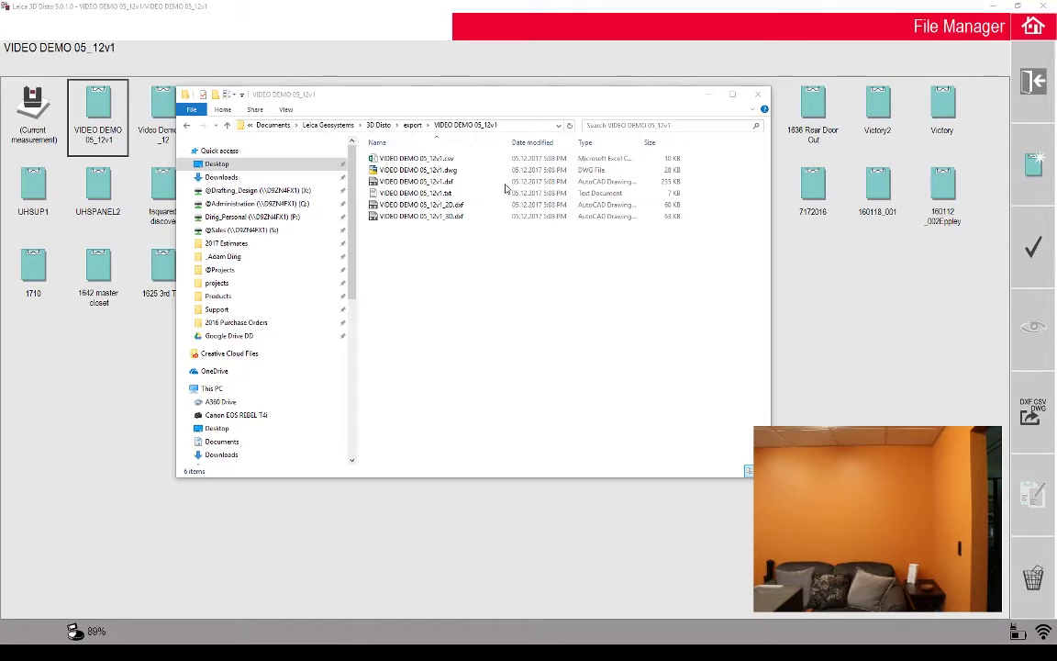
Shift the Explorer window and select VIDEO DEMO 05_12v1.csv in the export folder
{"action": "left_click_drag", "start_coordinate": [497, 99], "coordinate": [506, 136]}
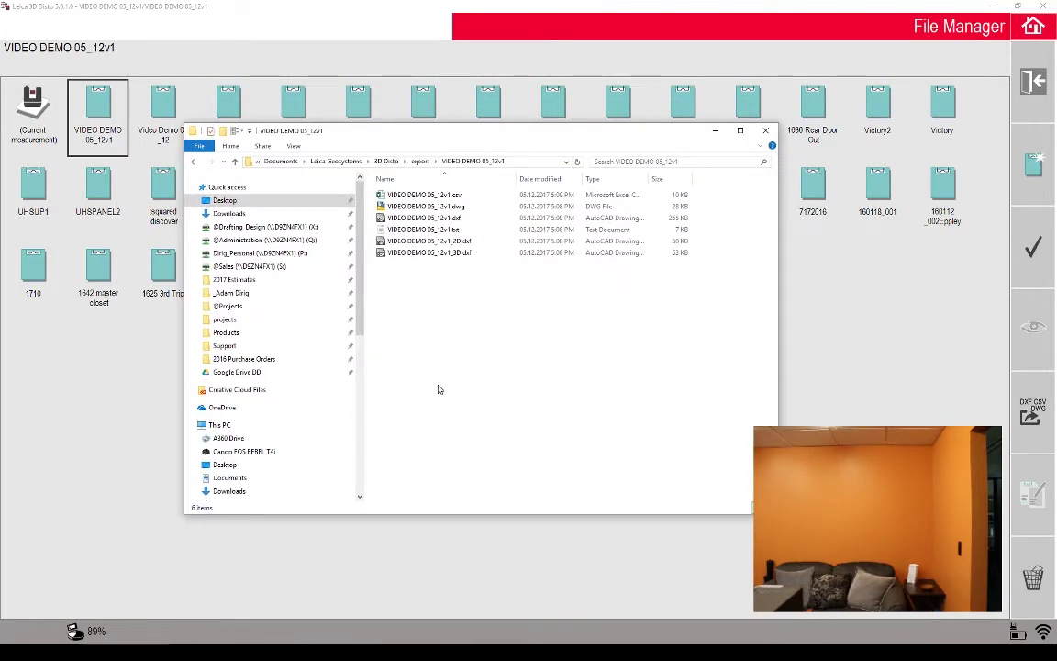
{"action": "left_click", "coordinate": [431, 196]}
{"action": "left_click_drag", "start_coordinate": [431, 195], "coordinate": [440, 195]}
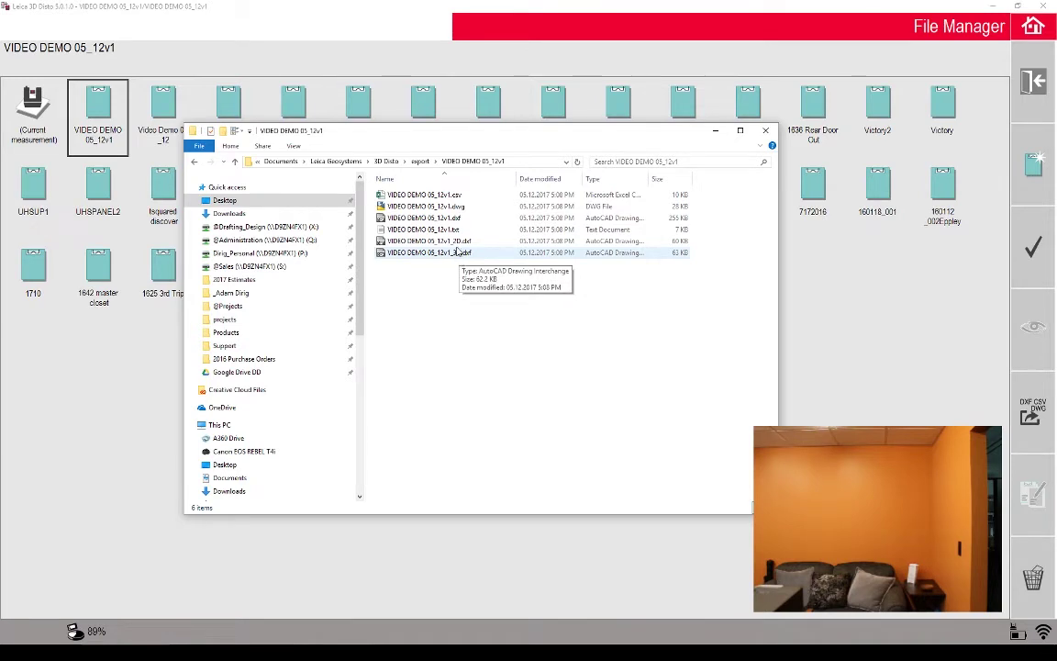
{"action": "left_click", "coordinate": [447, 196]}
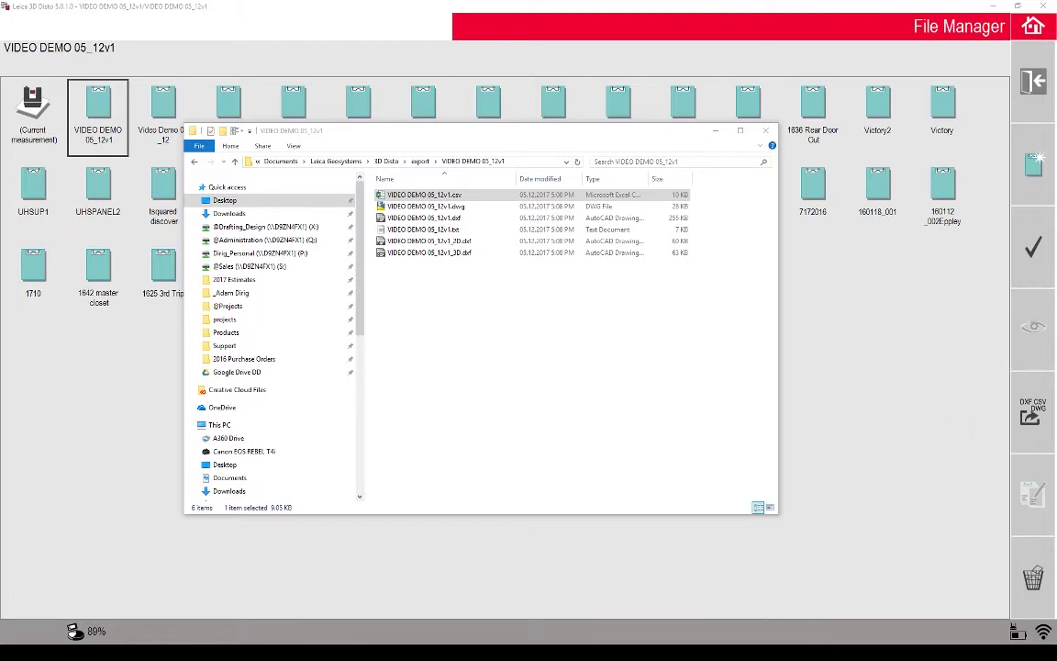
Open VIDEO DEMO 05_12v1.csv in Excel, scroll to the surface scan rows and back, then restore the window
{"action": "key", "text": "Return"}
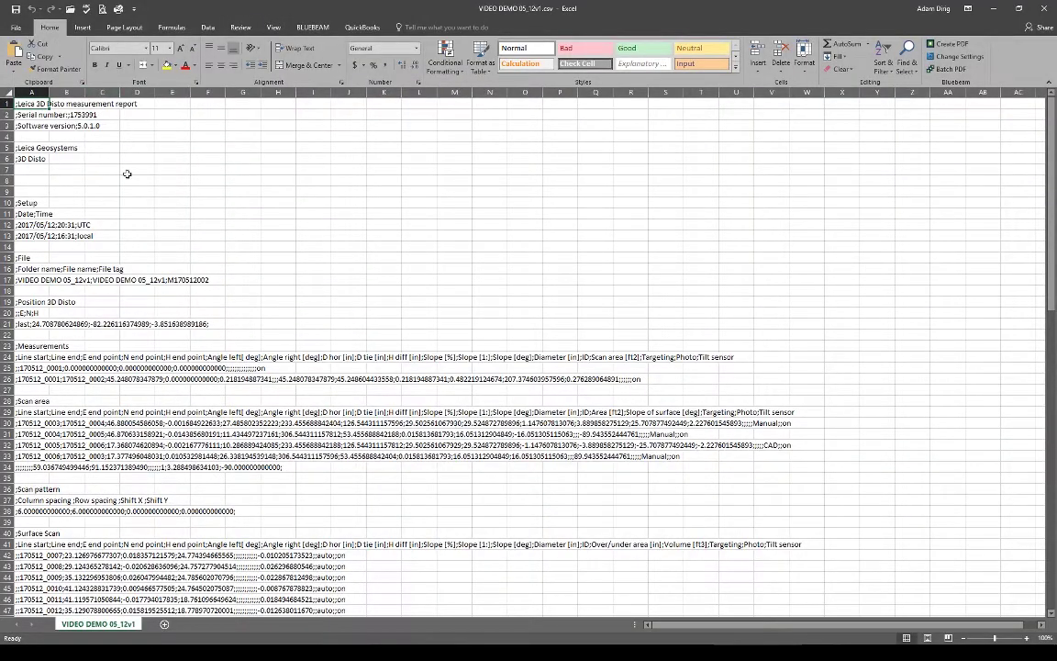
{"action": "scroll", "coordinate": [205, 213], "scroll_direction": "down", "scroll_amount": 7}
{"action": "scroll", "coordinate": [206, 213], "scroll_direction": "down", "scroll_amount": 7}
{"action": "scroll", "coordinate": [206, 213], "scroll_direction": "down", "scroll_amount": 5}
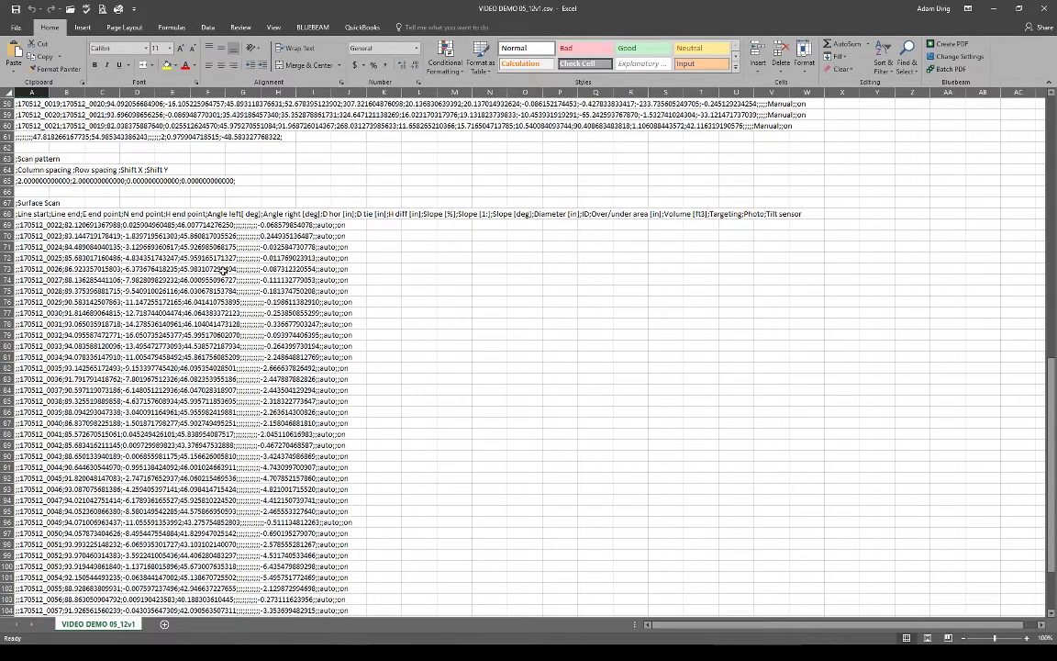
{"action": "scroll", "coordinate": [223, 301], "scroll_direction": "down", "scroll_amount": 7}
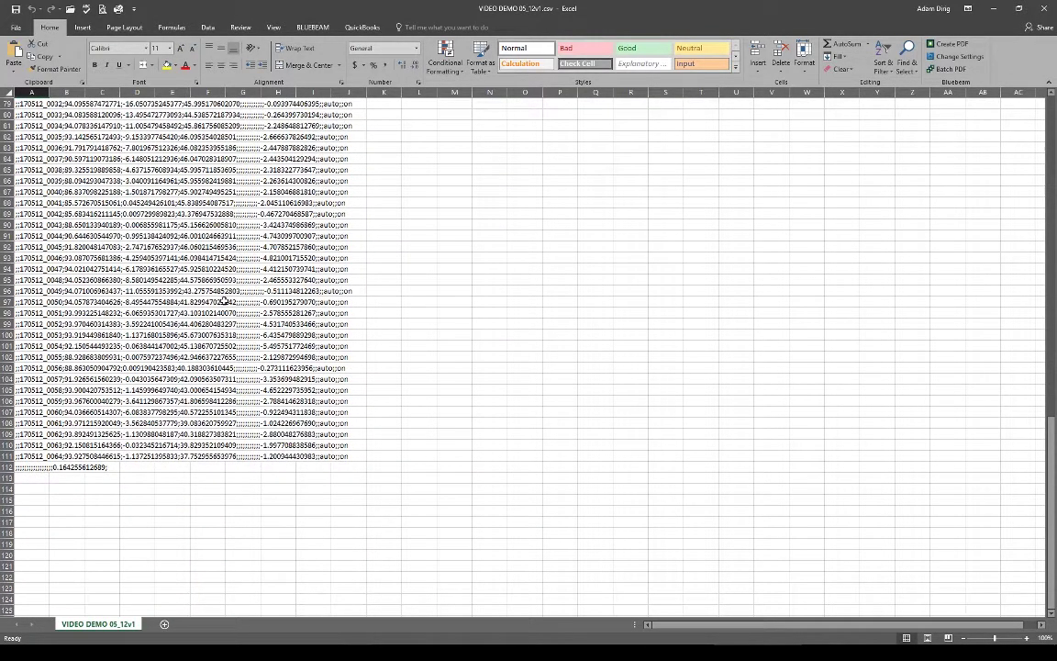
{"action": "scroll", "coordinate": [116, 342], "scroll_direction": "up", "scroll_amount": 20}
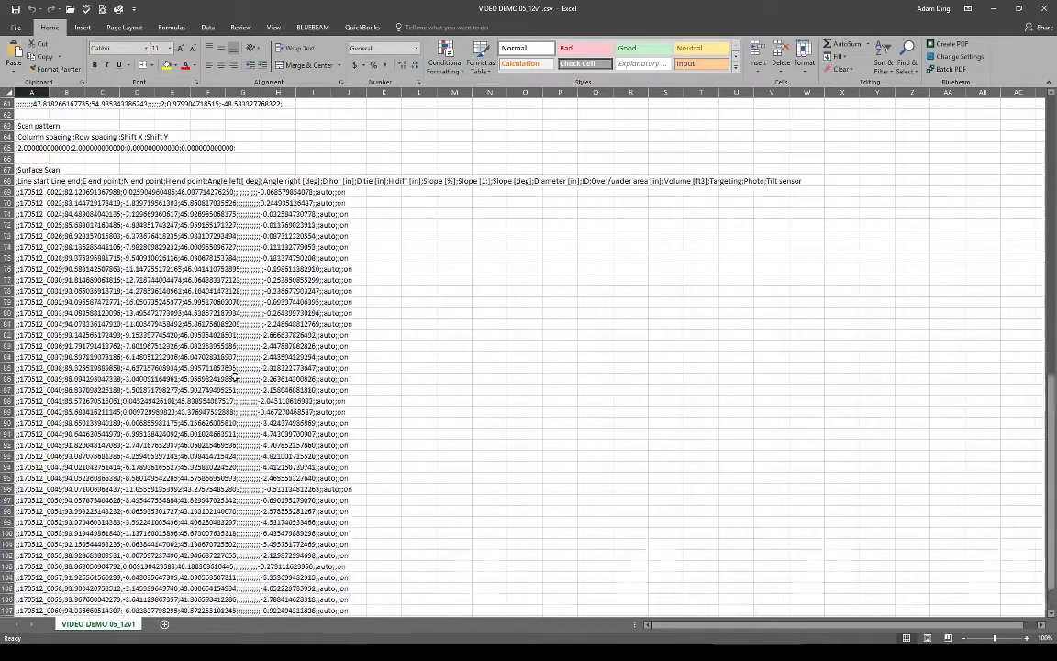
{"action": "scroll", "coordinate": [234, 377], "scroll_direction": "up", "scroll_amount": 5}
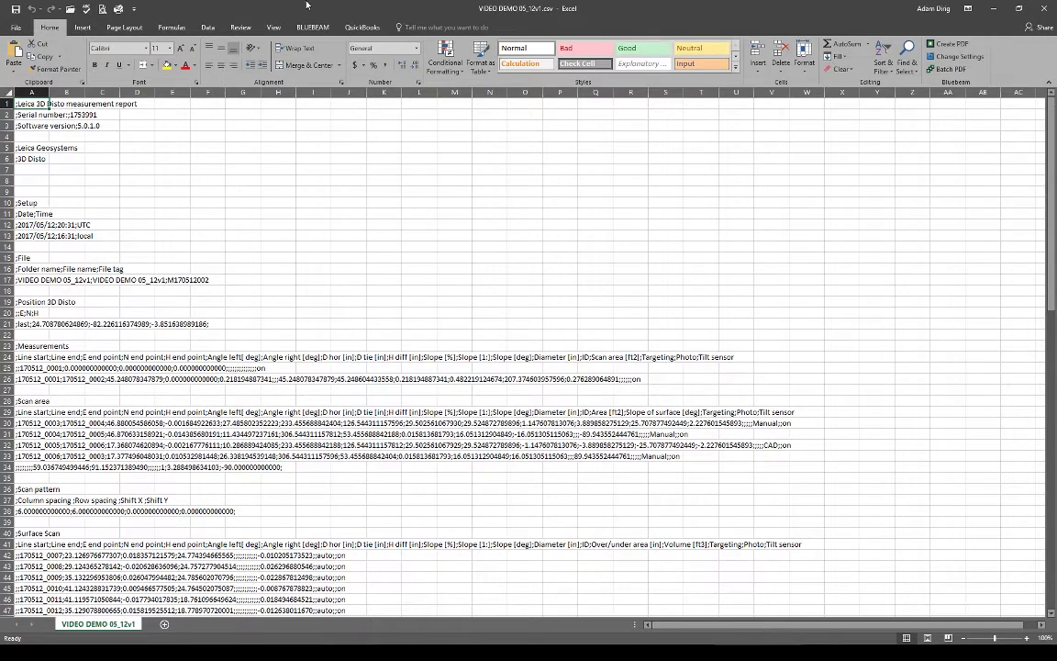
{"action": "left_click_drag", "start_coordinate": [619, 7], "coordinate": [544, 37]}
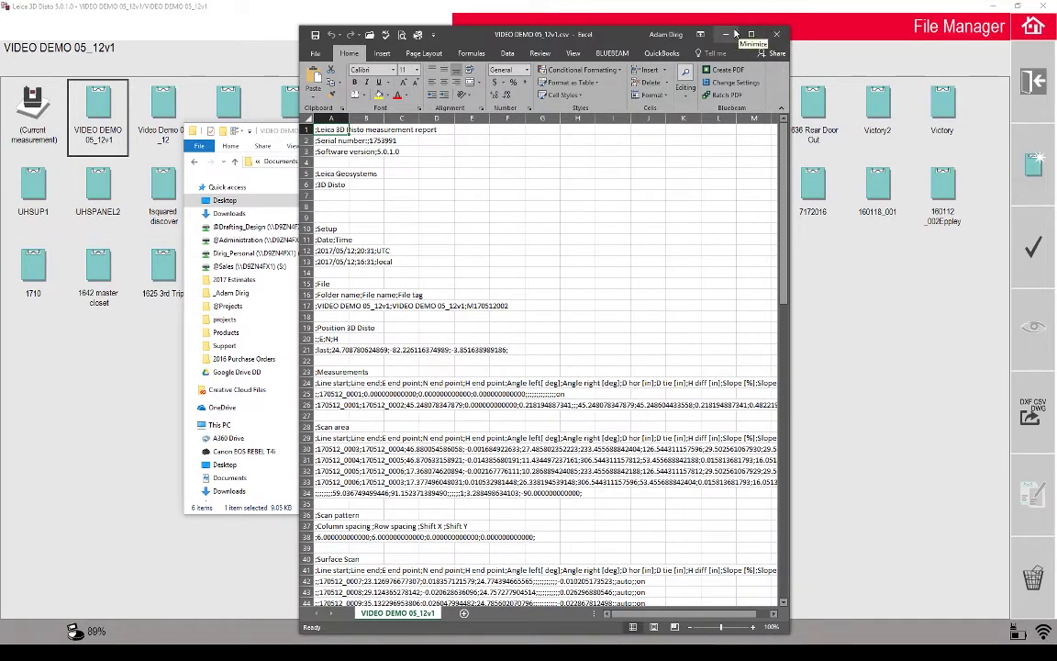
Close Excel and select the VIDEO DEMO 05_12v1.txt report after looking over the DWG and DXF files
{"action": "left_click", "coordinate": [777, 34]}
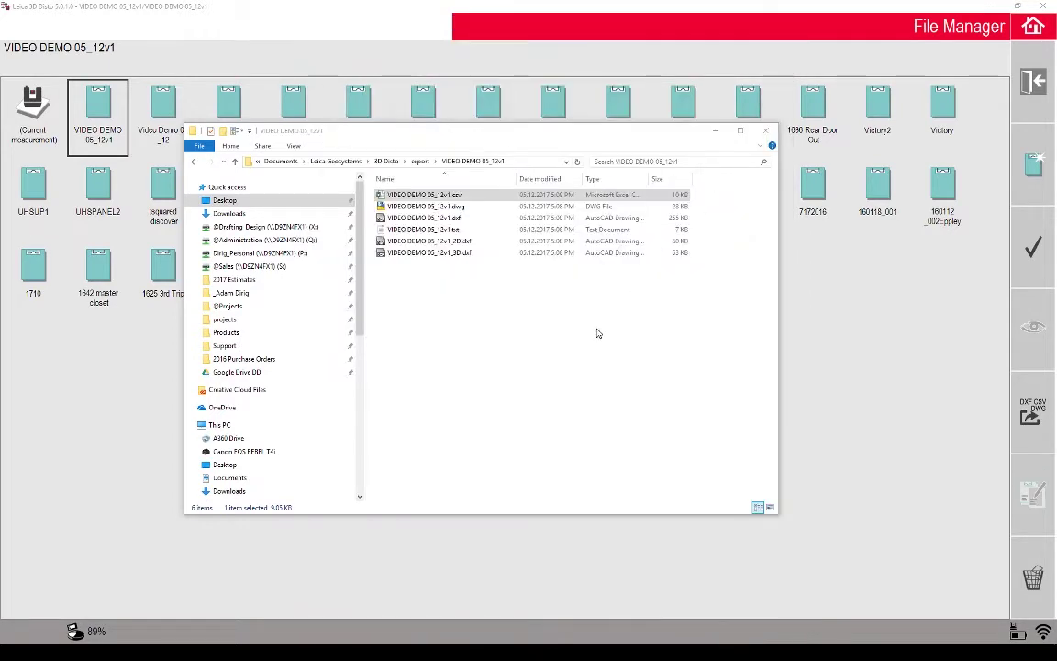
{"action": "left_click", "coordinate": [457, 316]}
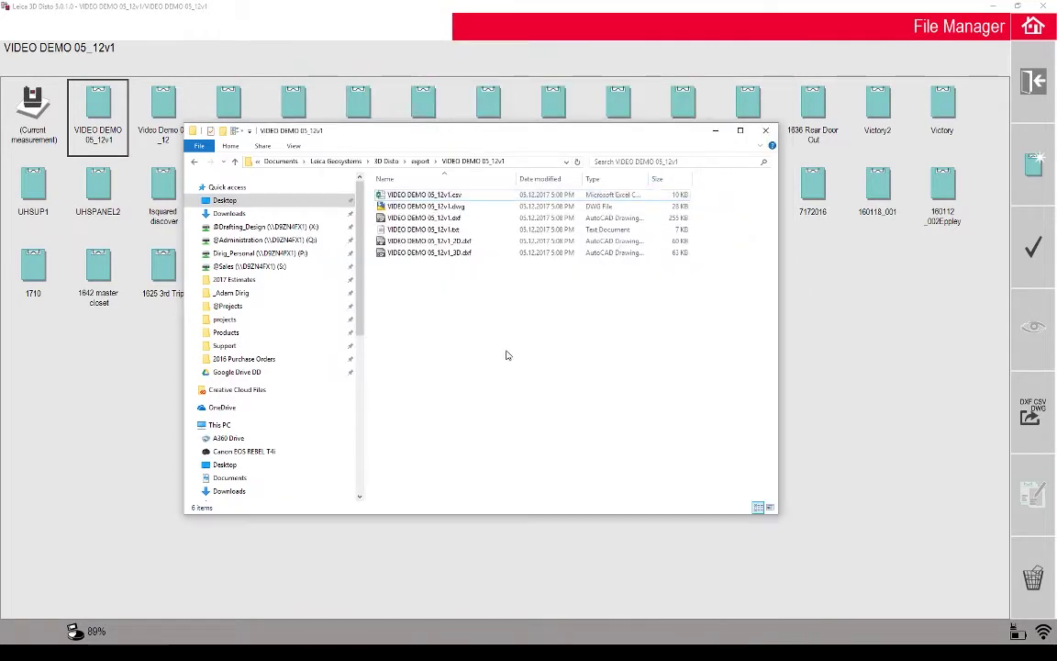
{"action": "left_click", "coordinate": [431, 207]}
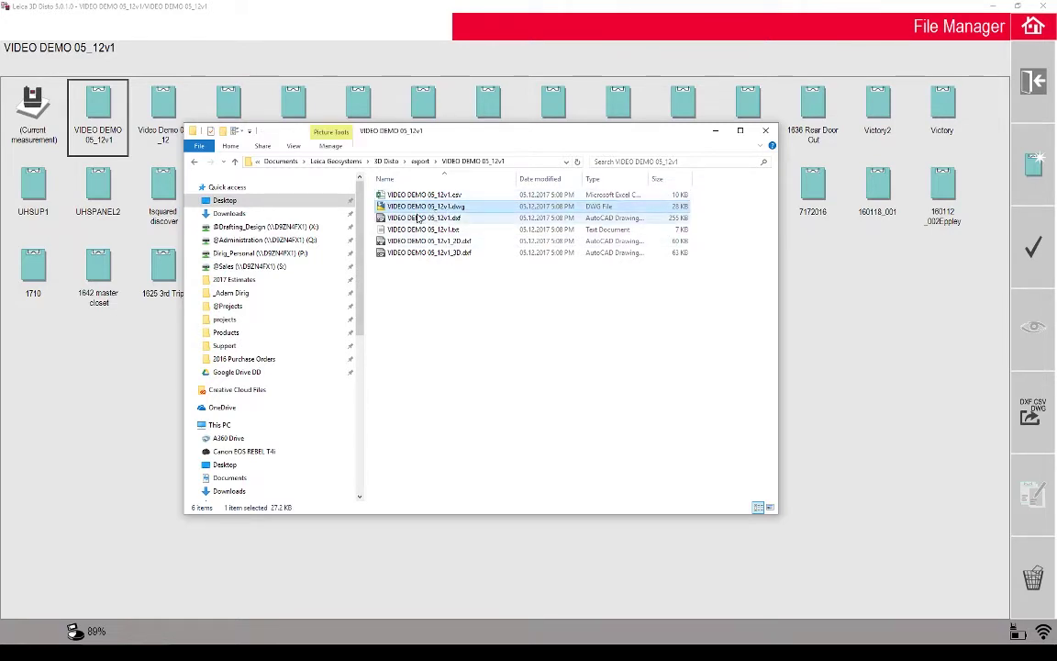
{"action": "left_click", "coordinate": [424, 218]}
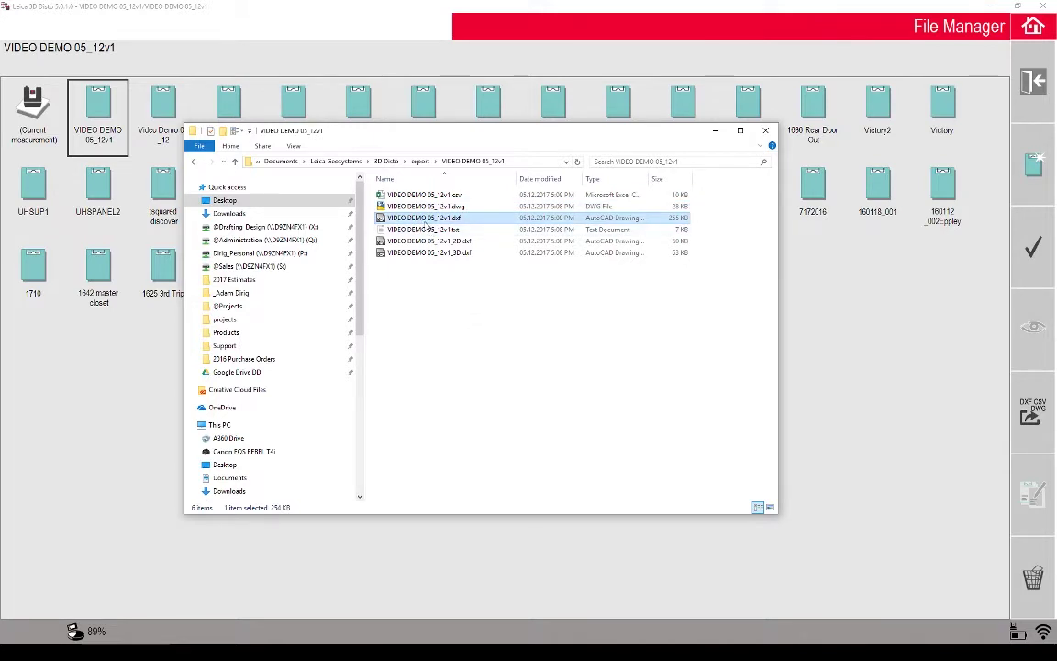
{"action": "left_click", "coordinate": [424, 230]}
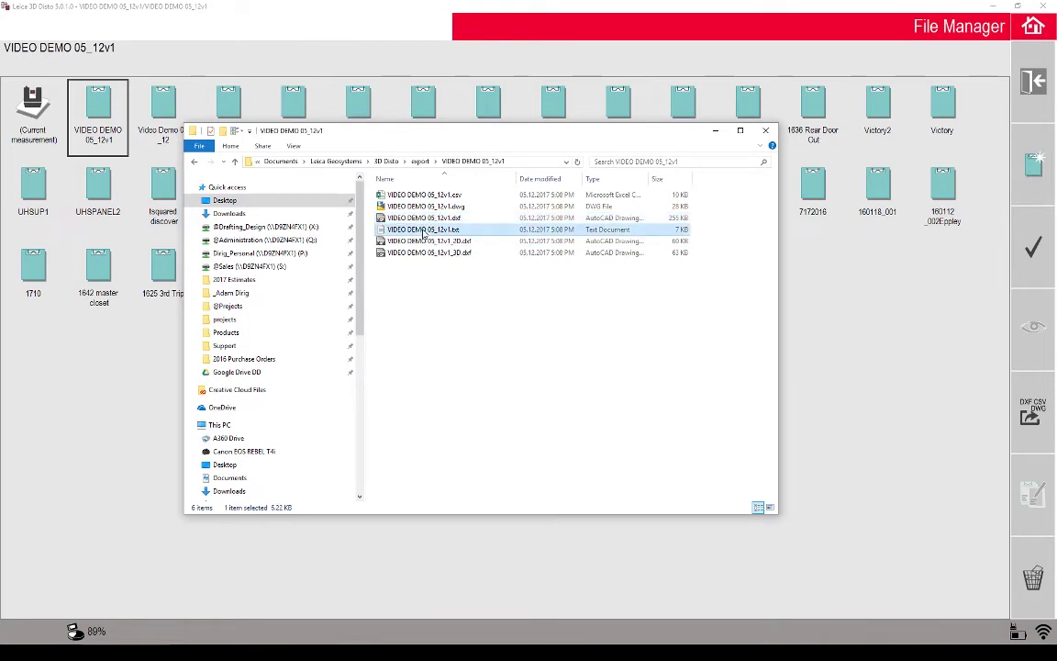
Open VIDEO DEMO 05_12v1.txt in Notepad, scroll through its scan rows, and close it
{"action": "double_click", "coordinate": [425, 230]}
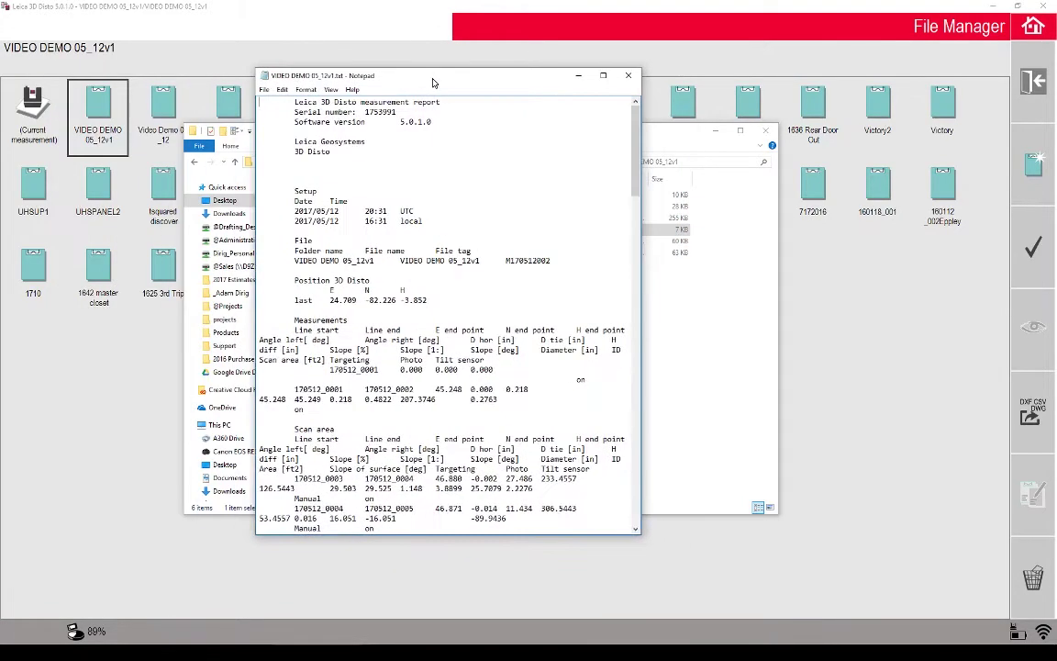
{"action": "scroll", "coordinate": [438, 234], "scroll_direction": "down", "scroll_amount": 10}
{"action": "scroll", "coordinate": [436, 235], "scroll_direction": "down", "scroll_amount": 20}
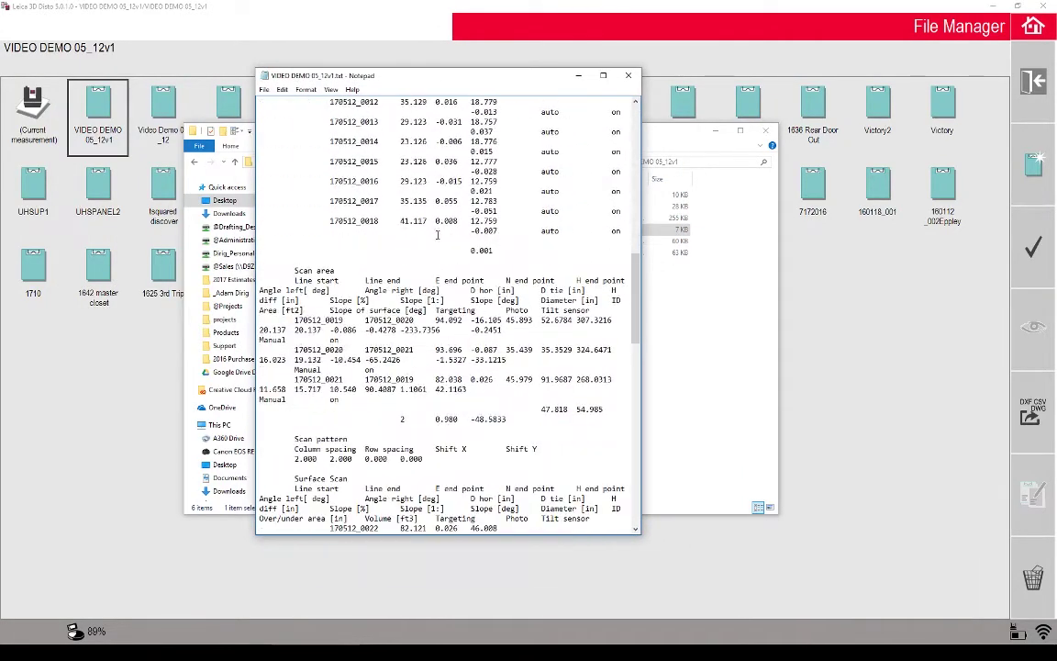
{"action": "scroll", "coordinate": [436, 240], "scroll_direction": "down", "scroll_amount": 8}
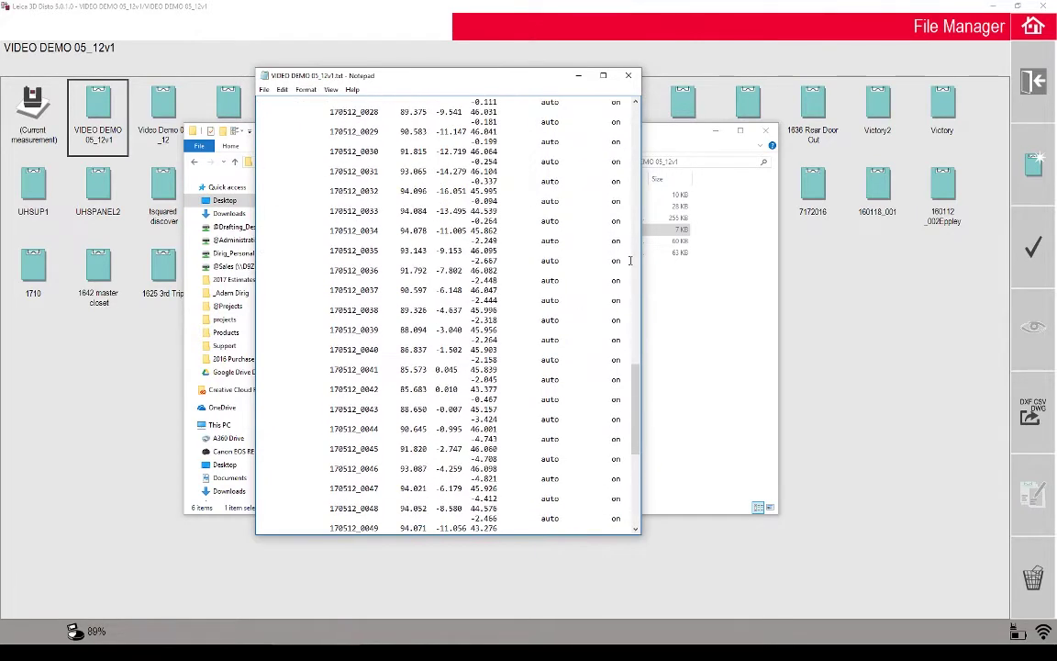
{"action": "left_click", "coordinate": [629, 76]}
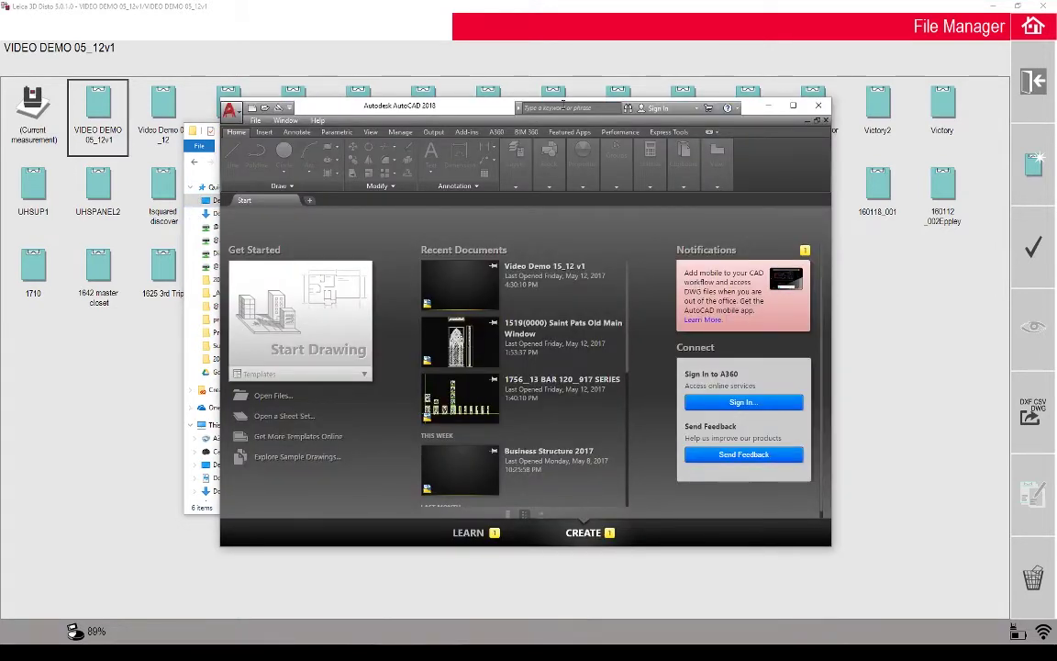
Arrange AutoCAD and Explorer side by side and begin dragging VIDEO DEMO 05_12v1.dxf toward AutoCAD
{"action": "left_click_drag", "start_coordinate": [490, 111], "coordinate": [679, 38]}
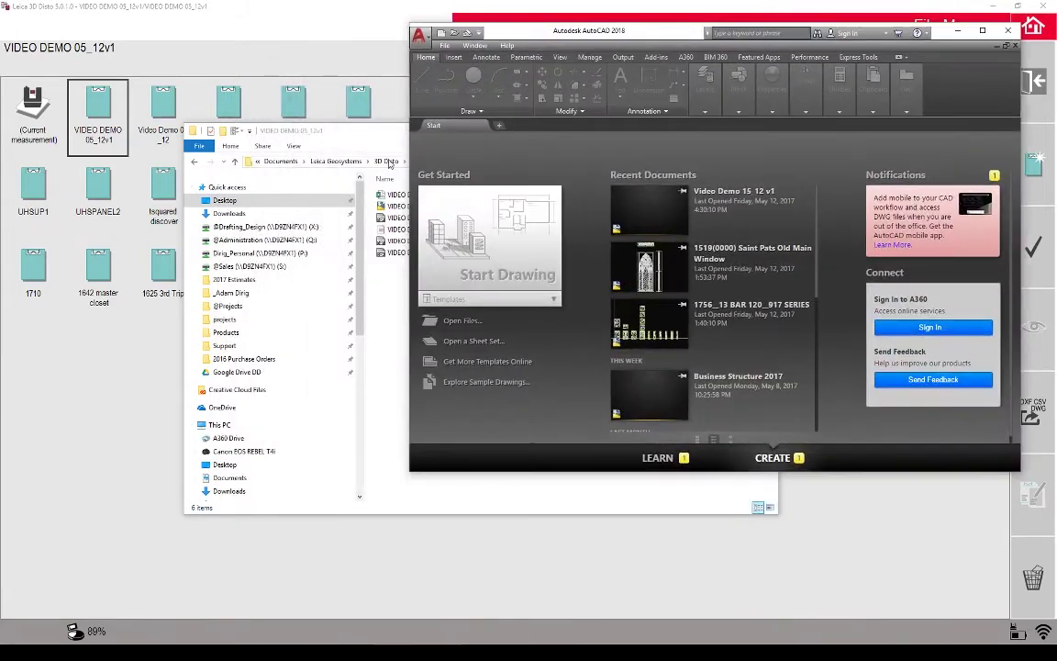
{"action": "left_click_drag", "start_coordinate": [356, 129], "coordinate": [258, 191]}
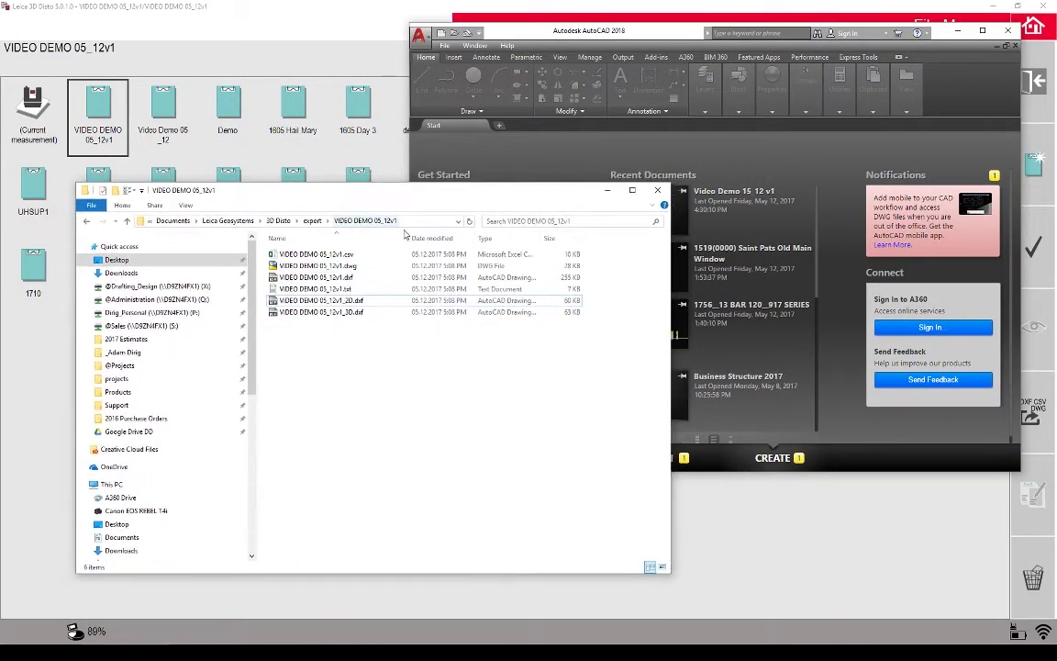
{"action": "mouse_move", "coordinate": [461, 195]}
{"action": "left_mouse_down"}
{"action": "mouse_move", "coordinate": [381, 153]}
{"action": "mouse_move", "coordinate": [201, 154]}
{"action": "left_mouse_up"}
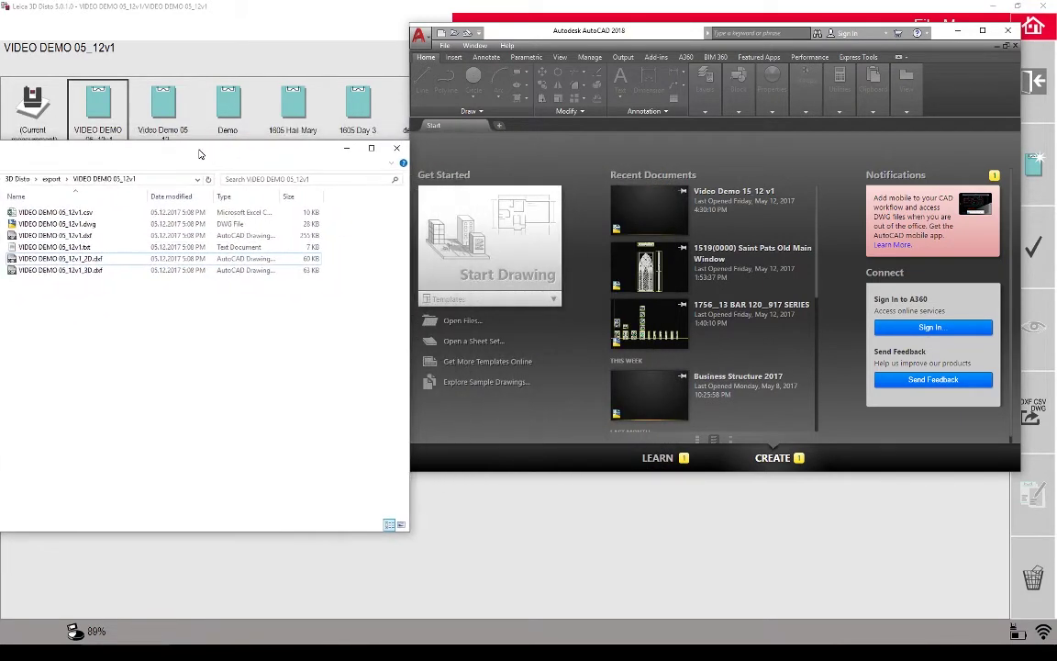
{"action": "left_click", "coordinate": [412, 409]}
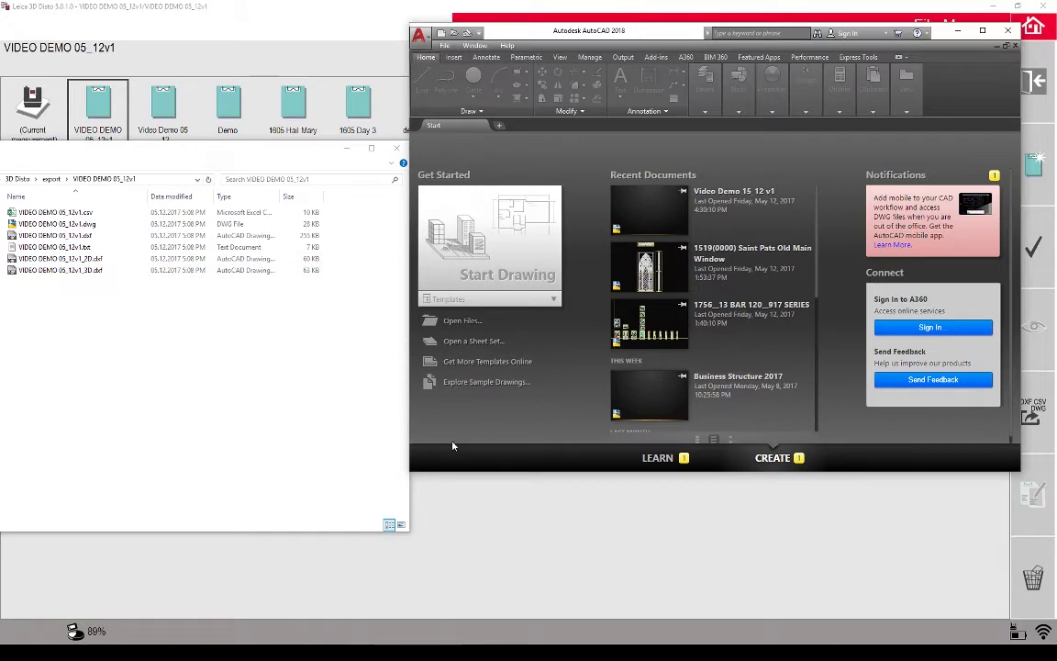
{"action": "left_click_drag", "start_coordinate": [606, 33], "coordinate": [636, 19]}
{"action": "left_click_drag", "start_coordinate": [436, 456], "coordinate": [110, 642]}
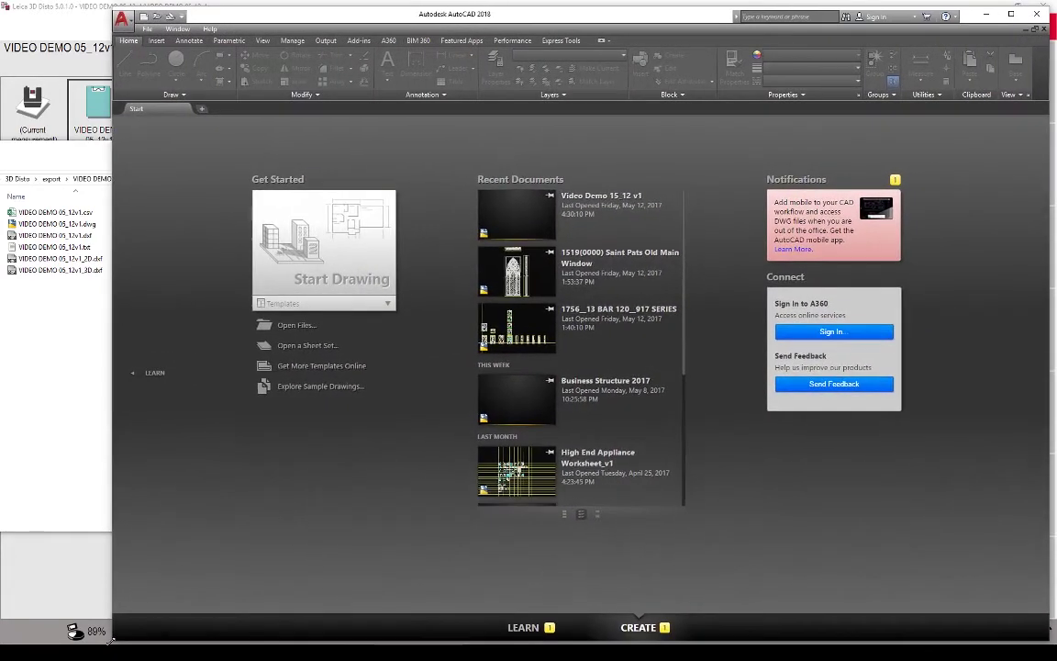
{"action": "left_click", "coordinate": [66, 237]}
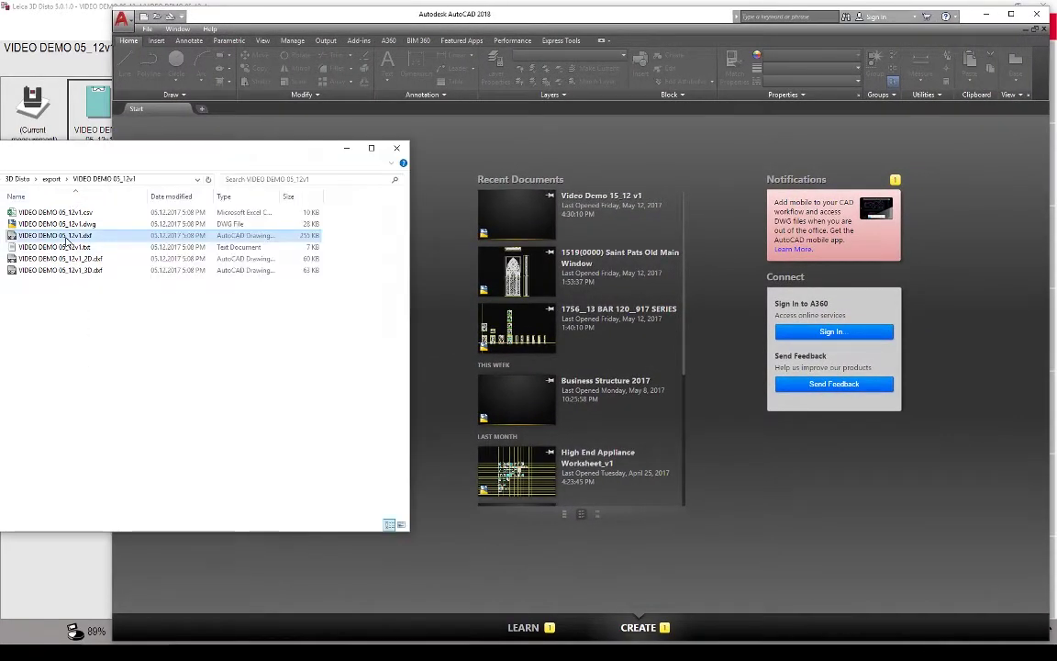
{"action": "left_click_drag", "start_coordinate": [55, 234], "coordinate": [254, 163]}
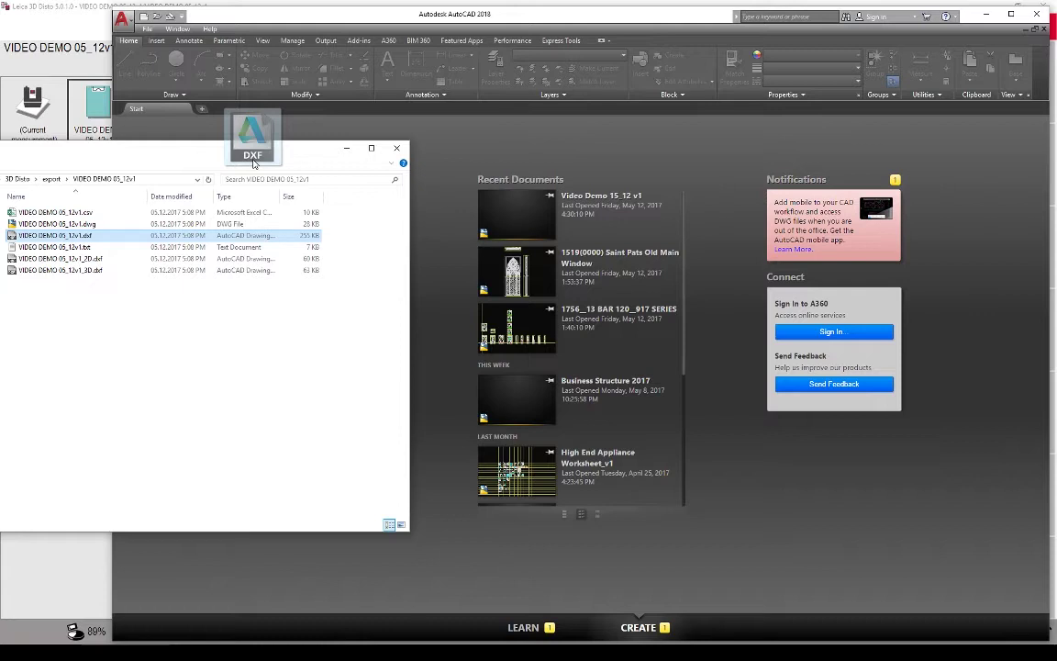
Open VIDEO DEMO 05_12v1.dxf in AutoCAD and zoom to fit the measured outlines
{"action": "left_click_drag", "start_coordinate": [254, 163], "coordinate": [248, 109]}
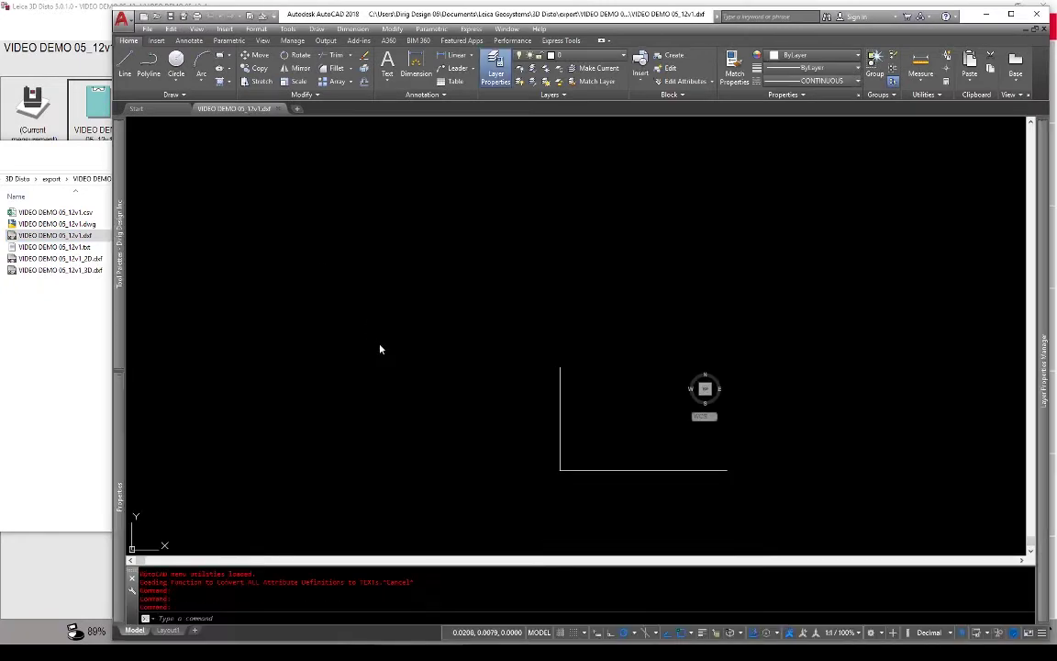
{"action": "left_click", "coordinate": [598, 413]}
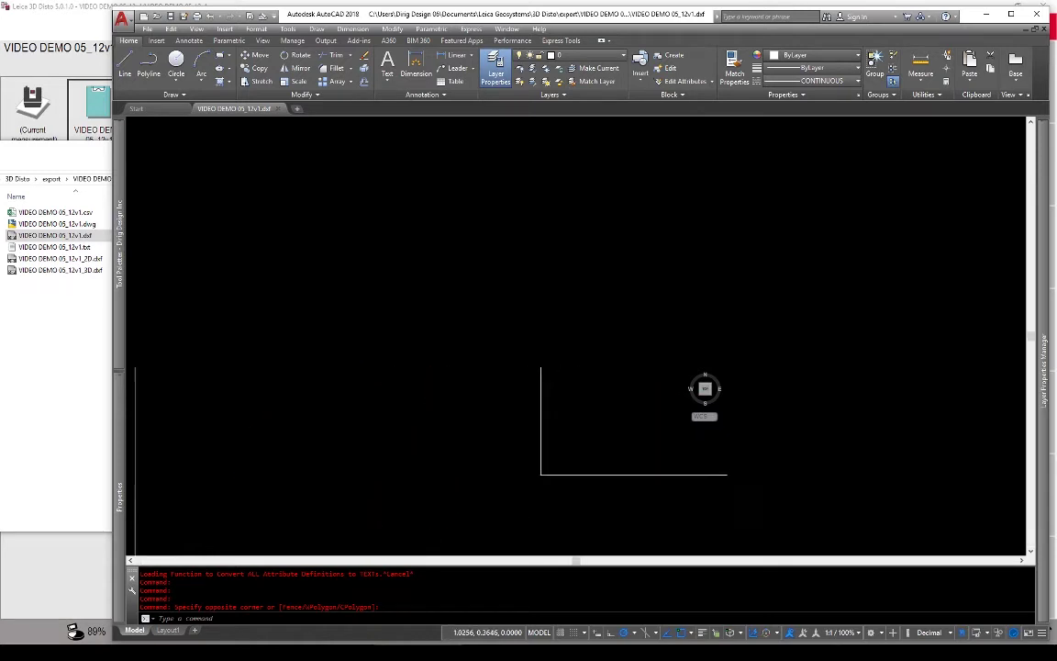
{"action": "middle_click", "coordinate": [542, 432]}
{"action": "middle_click", "coordinate": [542, 431]}
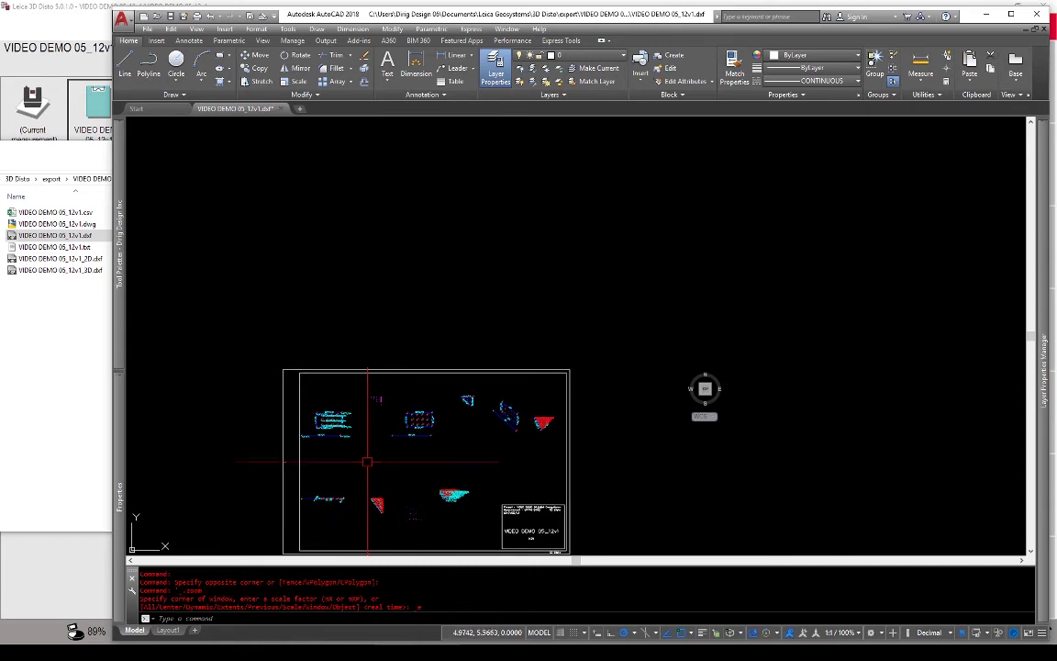
{"action": "scroll", "coordinate": [342, 487], "scroll_direction": "up", "scroll_amount": 4}
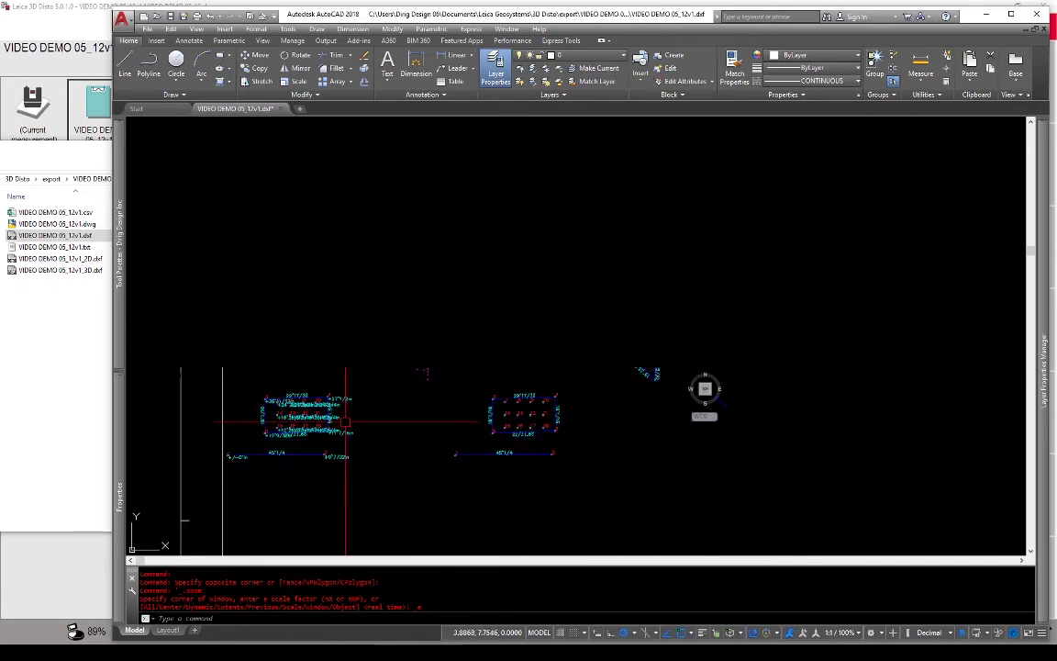
{"action": "scroll", "coordinate": [343, 486], "scroll_direction": "down", "scroll_amount": 3}
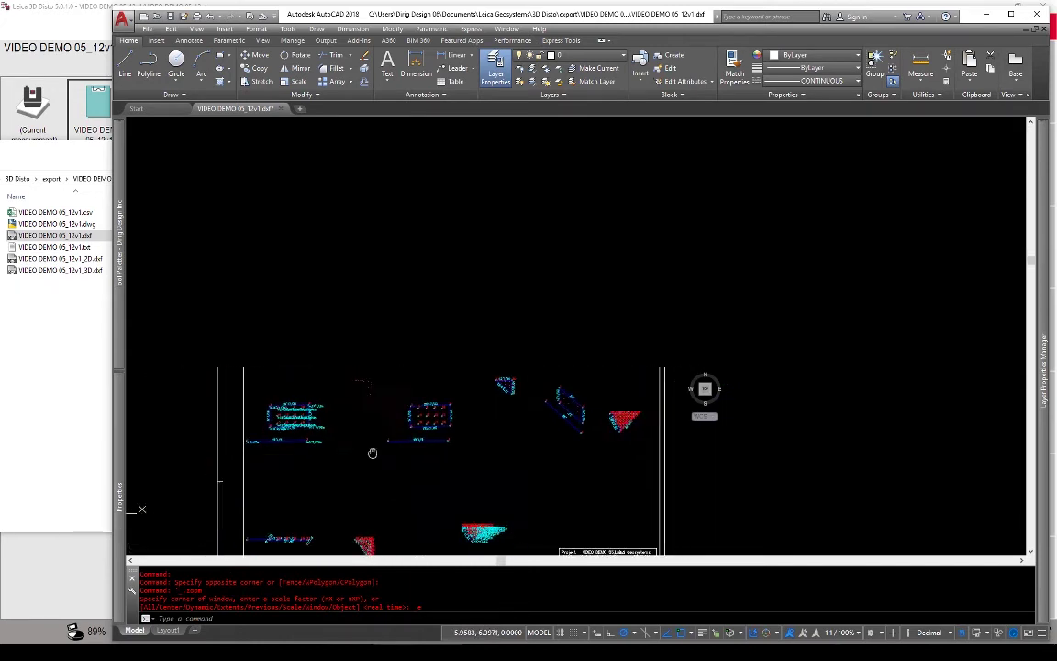
{"action": "scroll", "coordinate": [362, 438], "scroll_direction": "down", "scroll_amount": 3}
{"action": "scroll", "coordinate": [450, 439], "scroll_direction": "up", "scroll_amount": 3}
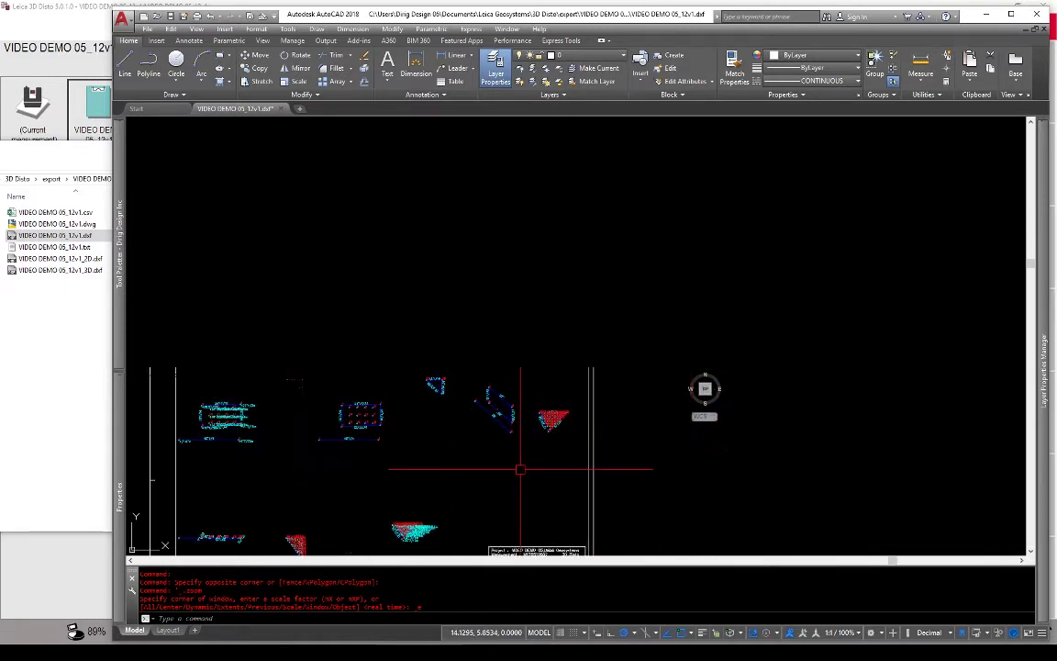
Pan to the title block reading VIDEO DEMO 05_12v1 at 1:20, then close the drawing
{"action": "mouse_move", "coordinate": [519, 465]}
{"action": "middle_mouse_down"}
{"action": "mouse_move", "coordinate": [460, 437]}
{"action": "mouse_move", "coordinate": [464, 426]}
{"action": "mouse_move", "coordinate": [521, 526]}
{"action": "middle_mouse_up"}
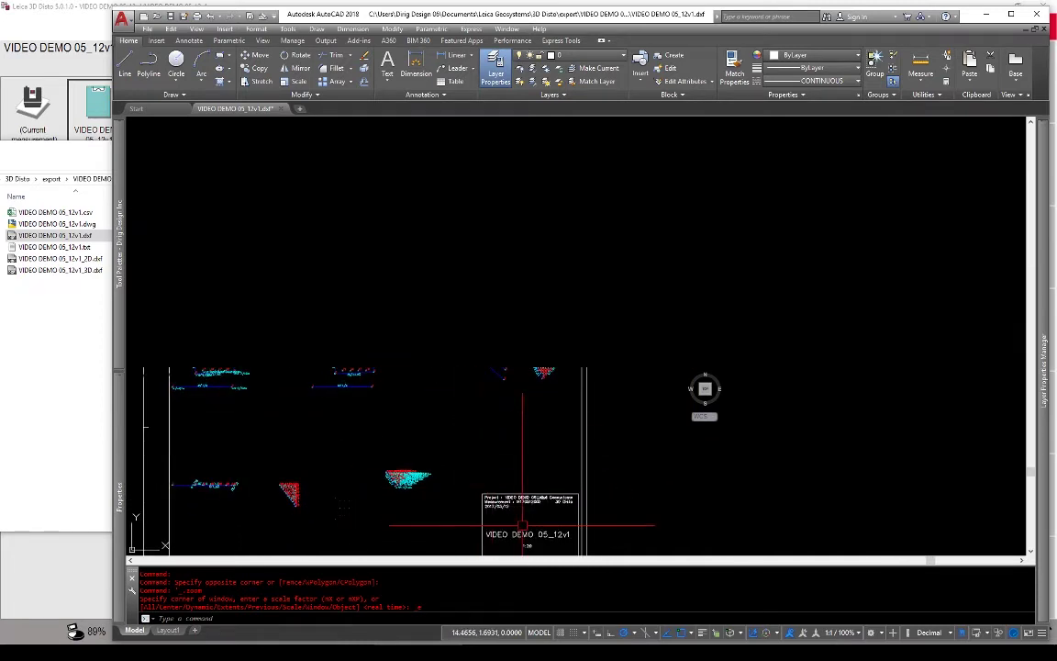
{"action": "scroll", "coordinate": [521, 525], "scroll_direction": "up", "scroll_amount": 7}
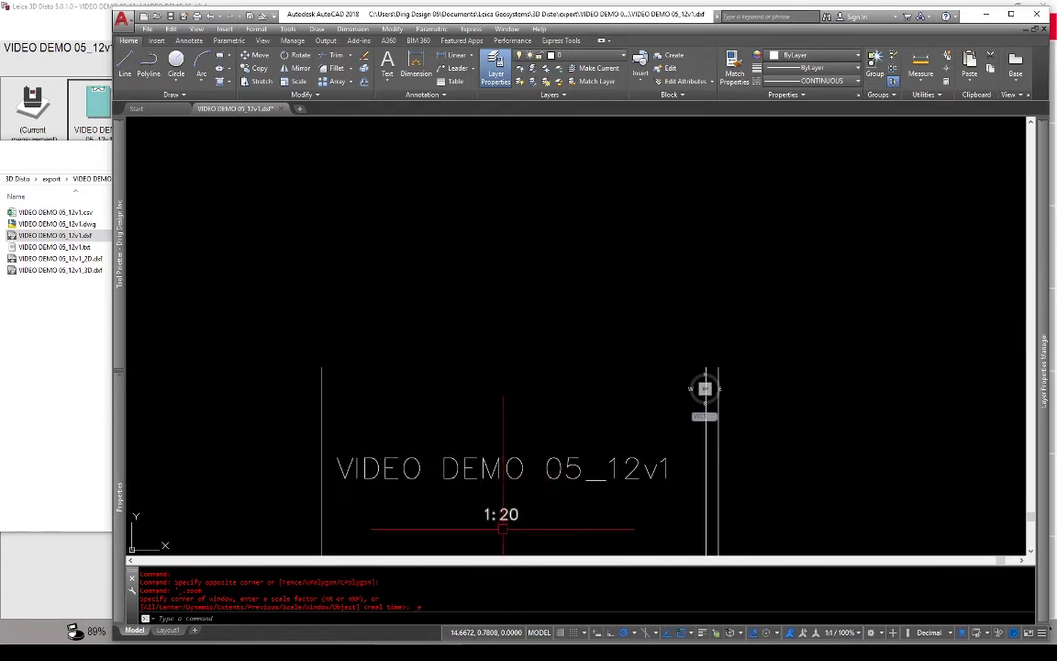
{"action": "scroll", "coordinate": [483, 389], "scroll_direction": "down", "scroll_amount": 5}
{"action": "middle_click_drag", "start_coordinate": [452, 419], "coordinate": [466, 445]}
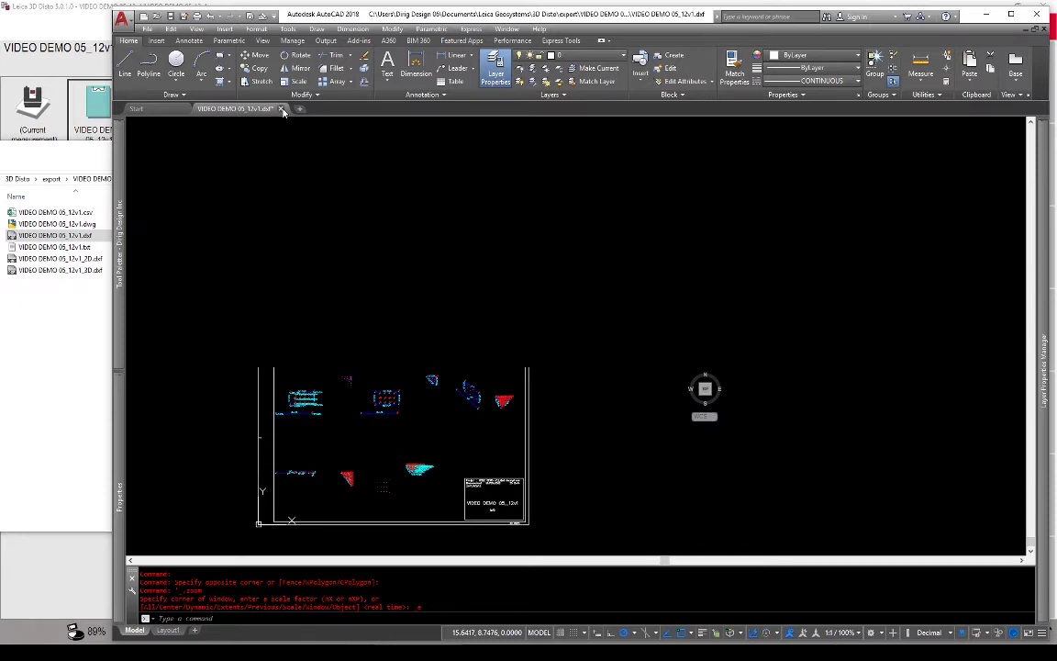
{"action": "left_click", "coordinate": [282, 110]}
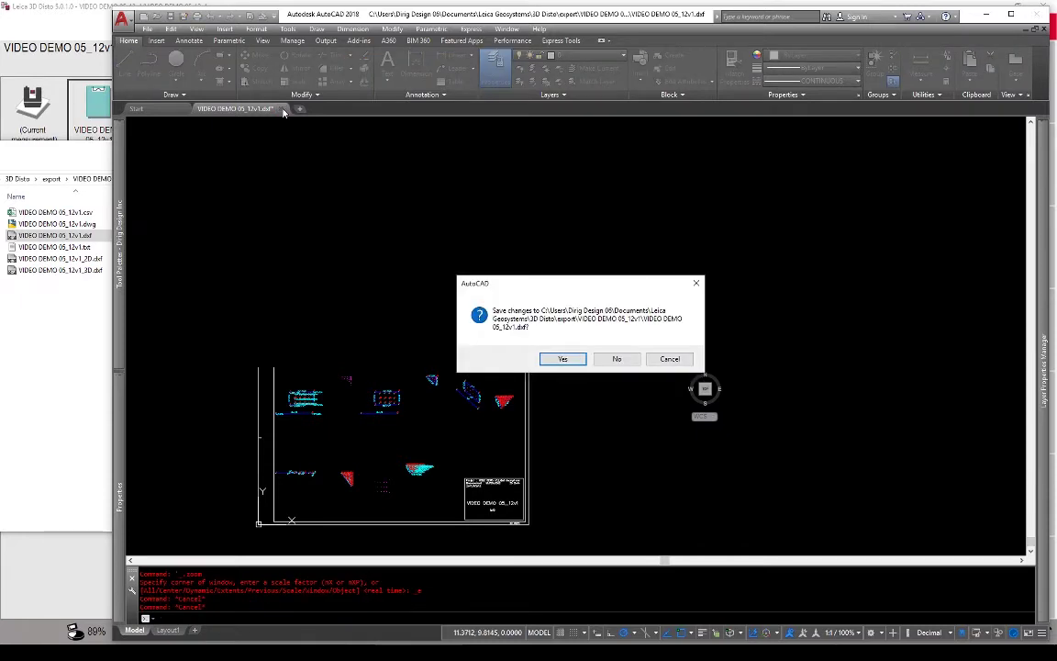
Discard changes to the first DXF, open VIDEO DEMO 05_12v1_2D.dxf and zoom to extents
{"action": "left_click", "coordinate": [616, 359]}
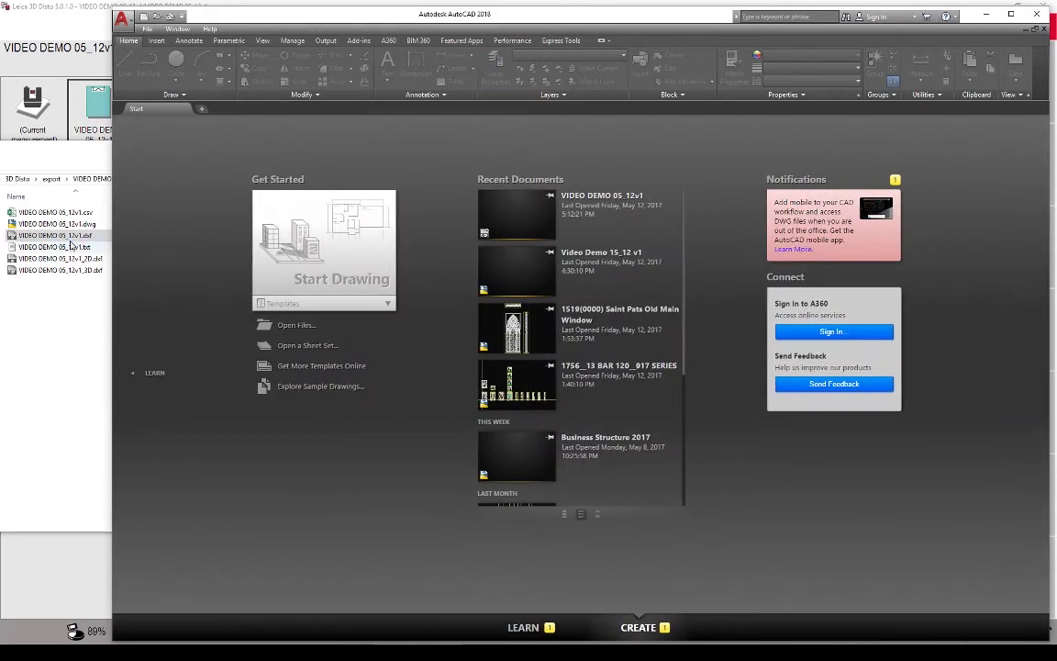
{"action": "left_click", "coordinate": [55, 259]}
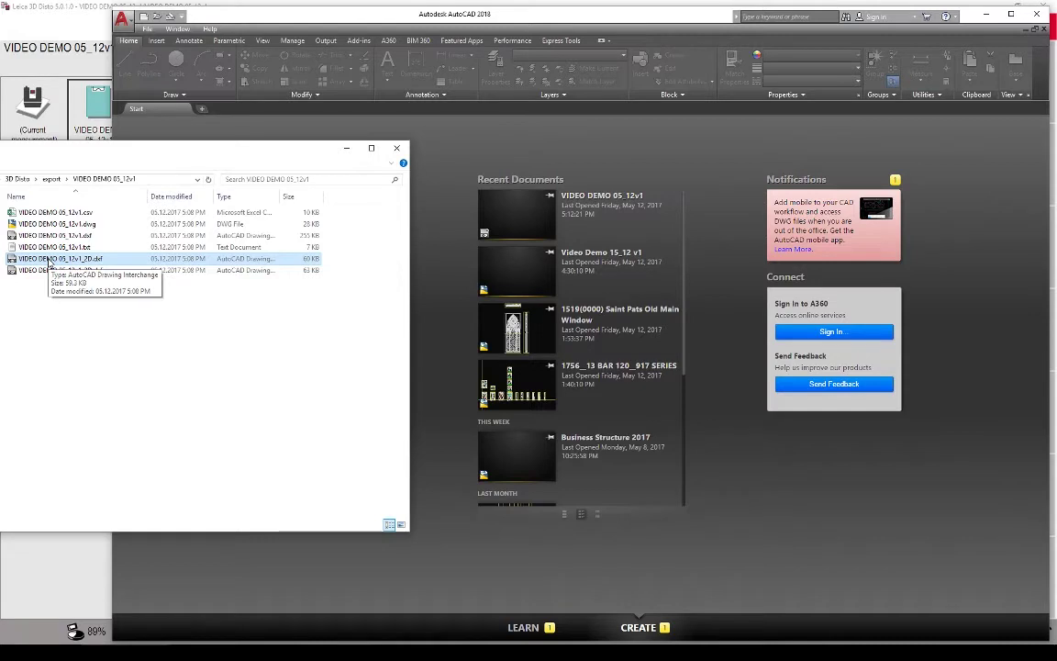
{"action": "left_click_drag", "start_coordinate": [50, 264], "coordinate": [237, 107]}
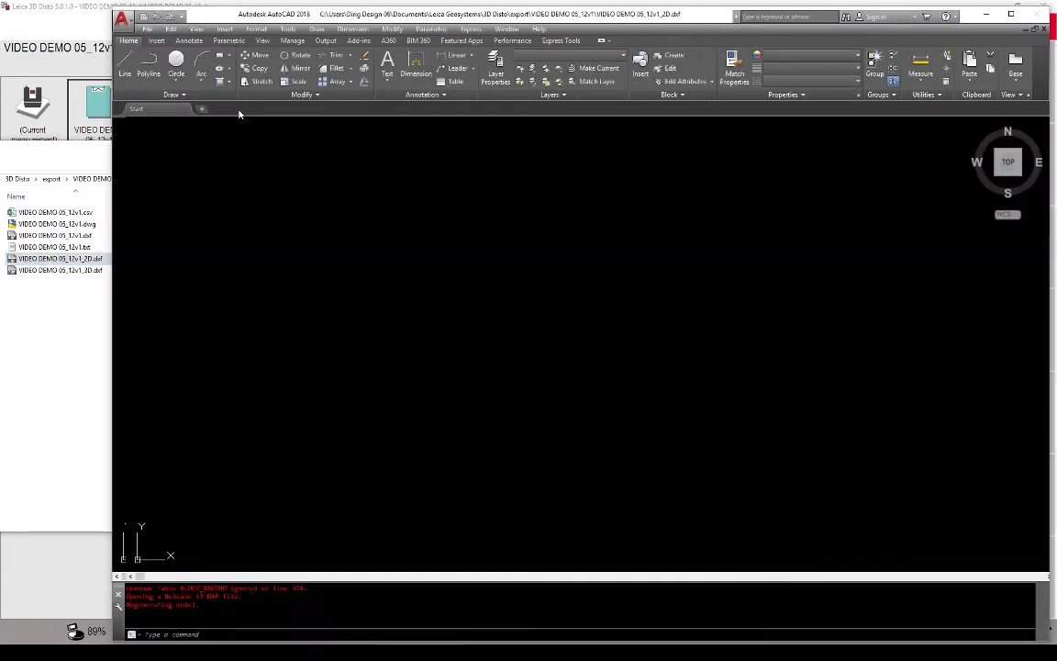
{"action": "middle_click", "coordinate": [552, 335]}
{"action": "middle_click", "coordinate": [553, 335]}
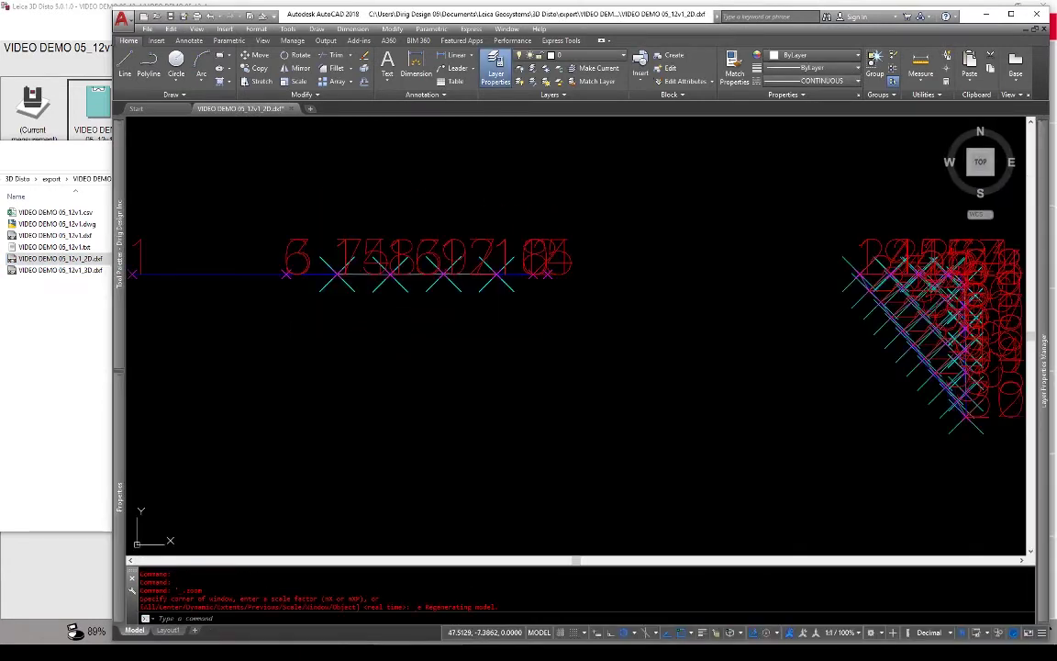
{"action": "scroll", "coordinate": [703, 338], "scroll_direction": "down", "scroll_amount": 2}
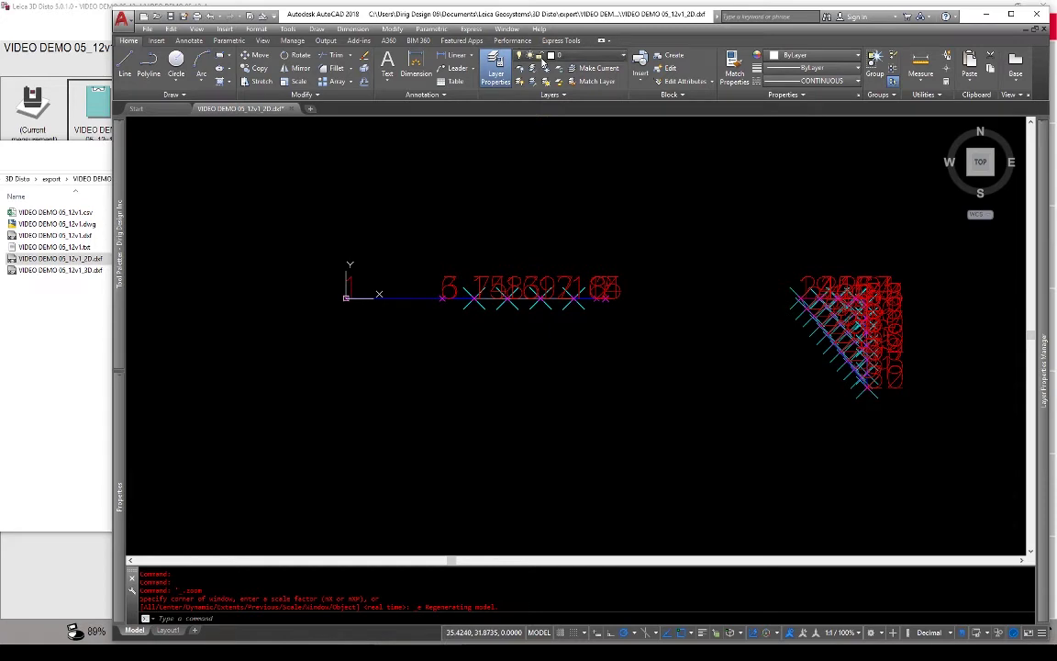
{"action": "left_click", "coordinate": [543, 61]}
{"action": "left_click", "coordinate": [520, 95]}
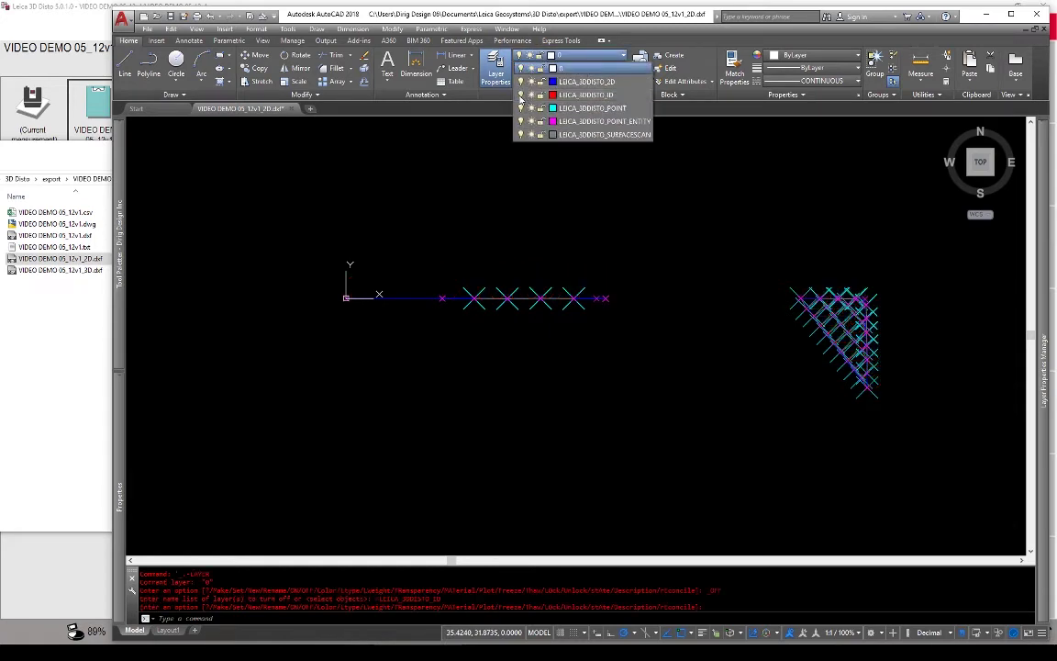
{"action": "left_click", "coordinate": [521, 108]}
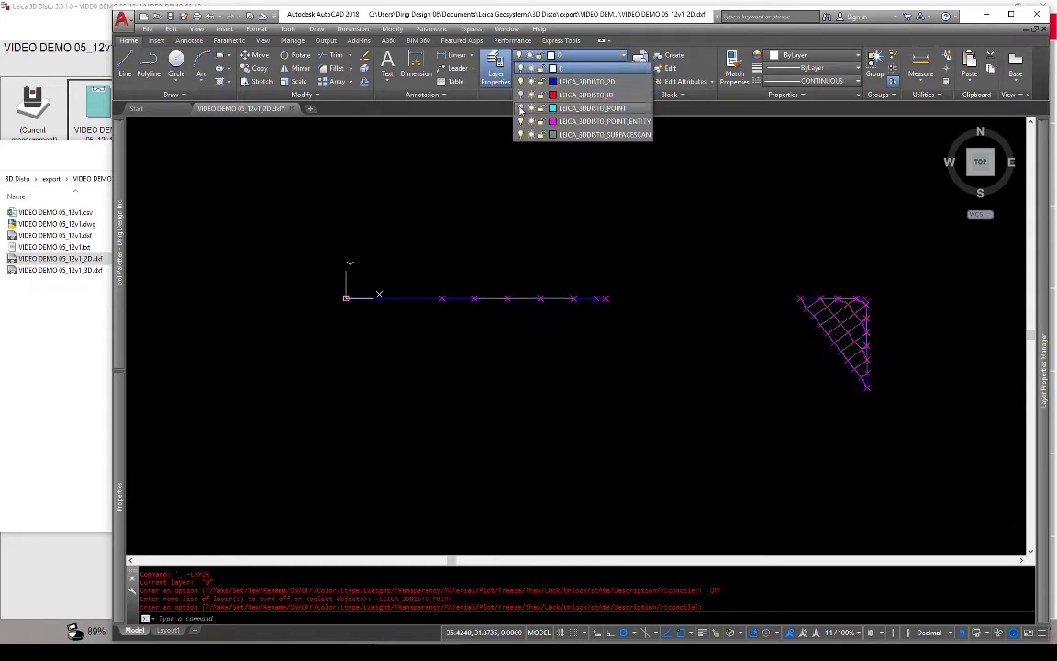
{"action": "left_click", "coordinate": [520, 121]}
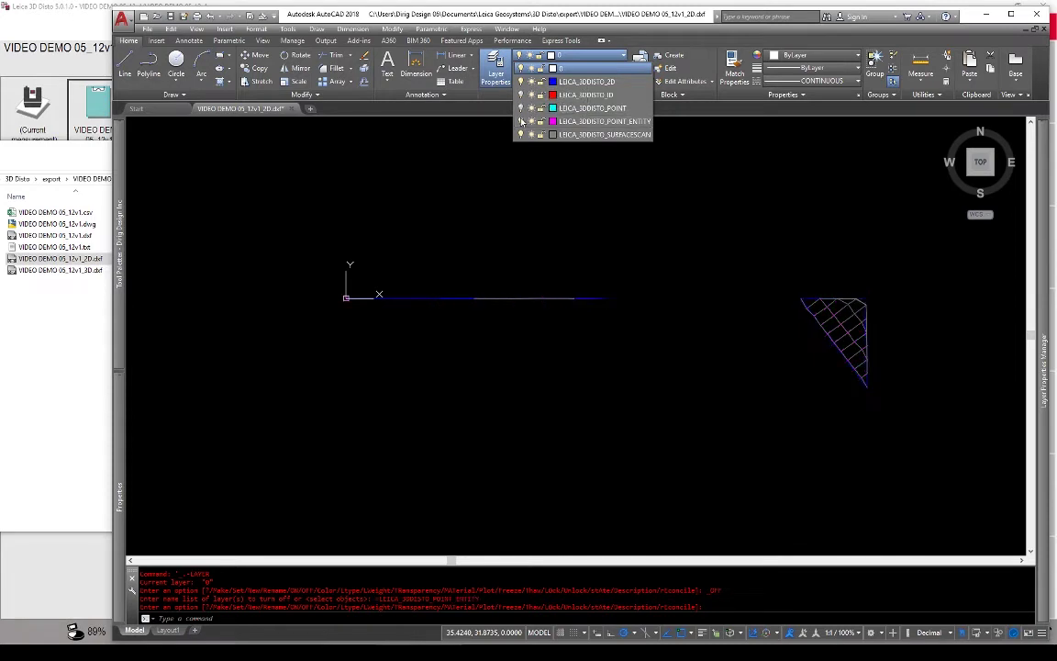
{"action": "left_click", "coordinate": [578, 422]}
{"action": "scroll", "coordinate": [596, 423], "scroll_direction": "down", "scroll_amount": 3}
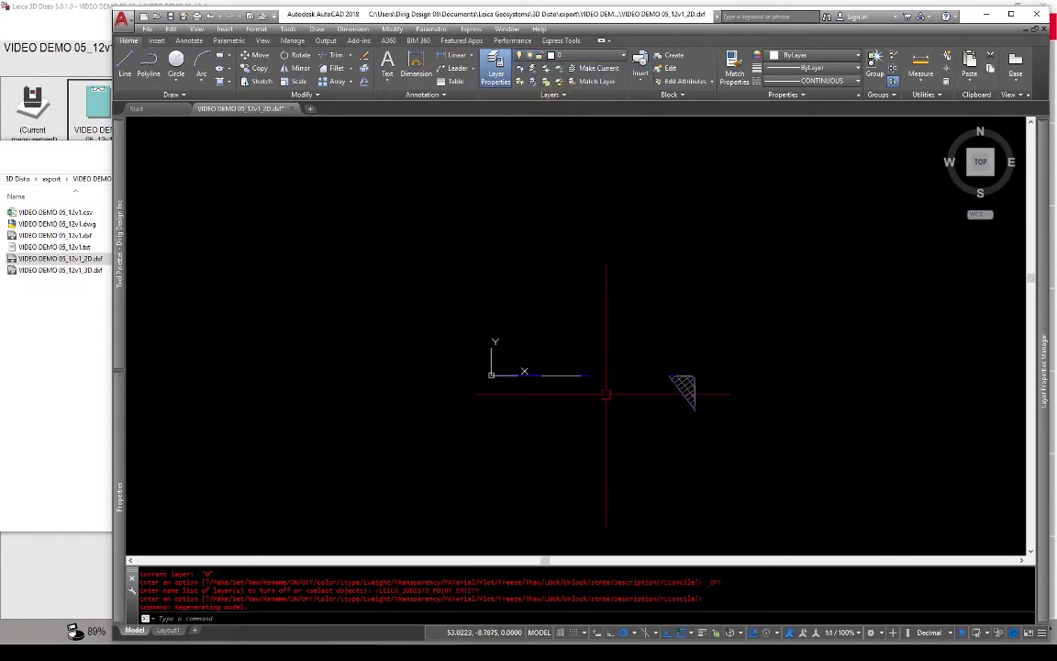
{"action": "scroll", "coordinate": [643, 432], "scroll_direction": "up", "scroll_amount": 3}
{"action": "scroll", "coordinate": [583, 364], "scroll_direction": "down", "scroll_amount": 1}
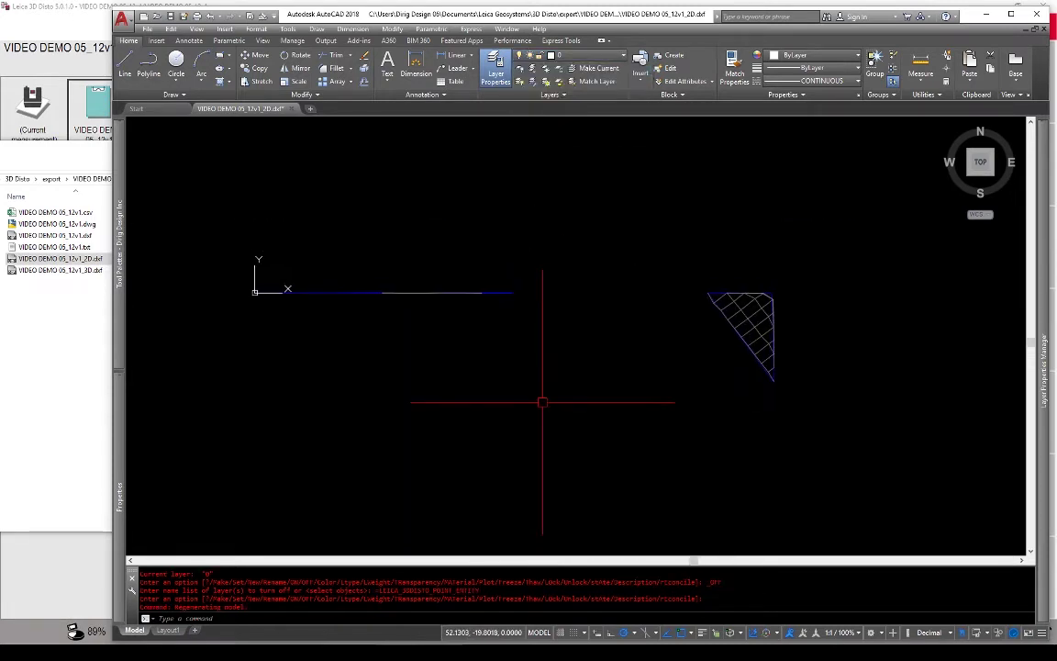
{"action": "scroll", "coordinate": [533, 377], "scroll_direction": "down", "scroll_amount": 2}
{"action": "left_click", "coordinate": [525, 369]}
{"action": "type", "text": "p"}
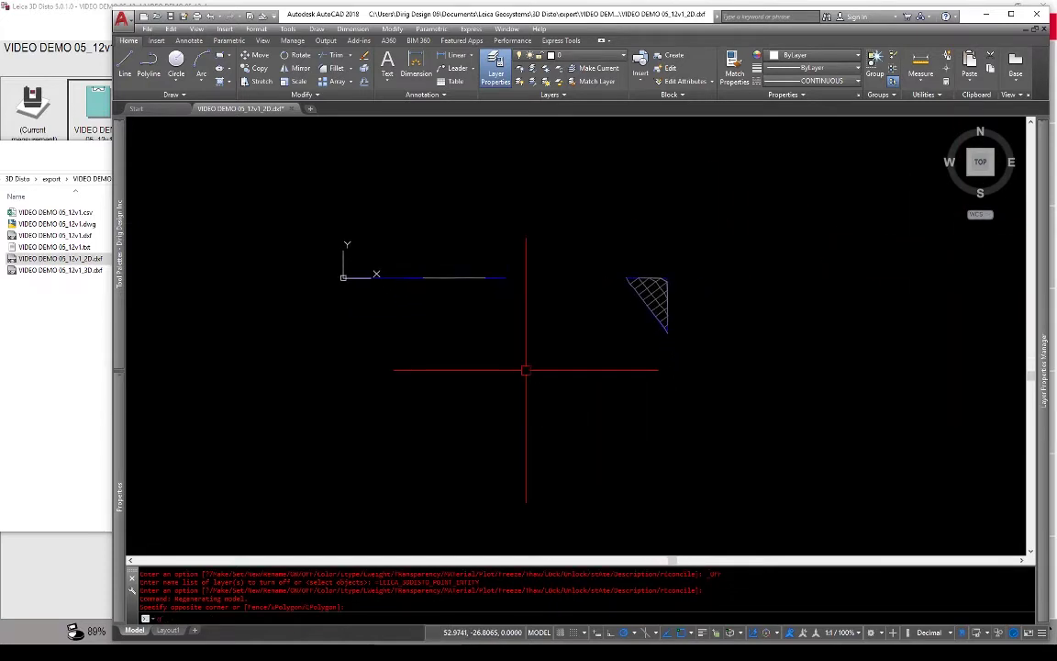
{"action": "mouse_move", "coordinate": [536, 448]}
{"action": "middle_mouse_down", "text": "shift"}
{"action": "mouse_move", "coordinate": [542, 365]}
{"action": "mouse_move", "coordinate": [599, 229]}
{"action": "mouse_move", "coordinate": [536, 354]}
{"action": "mouse_move", "coordinate": [563, 335]}
{"action": "mouse_move", "coordinate": [575, 234]}
{"action": "mouse_move", "coordinate": [562, 328]}
{"action": "mouse_move", "coordinate": [566, 311]}
{"action": "mouse_move", "coordinate": [529, 347]}
{"action": "mouse_move", "coordinate": [556, 347]}
{"action": "mouse_move", "coordinate": [550, 401]}
{"action": "middle_mouse_up", "text": "shift"}
{"action": "left_click", "coordinate": [980, 158]}
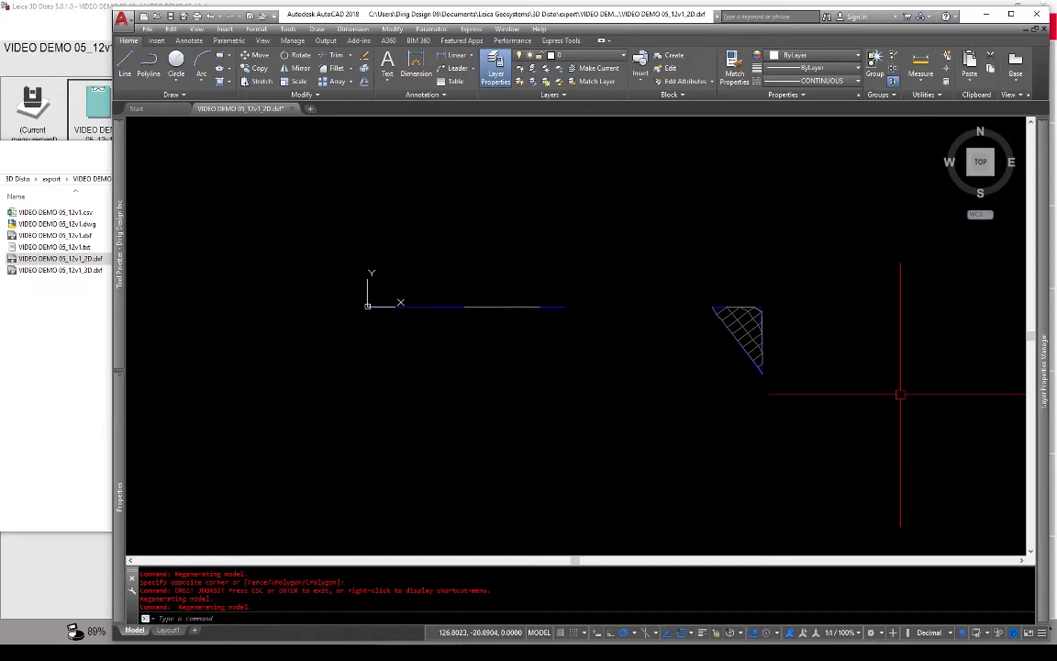
{"action": "left_click", "coordinate": [512, 442]}
{"action": "left_click", "coordinate": [467, 393]}
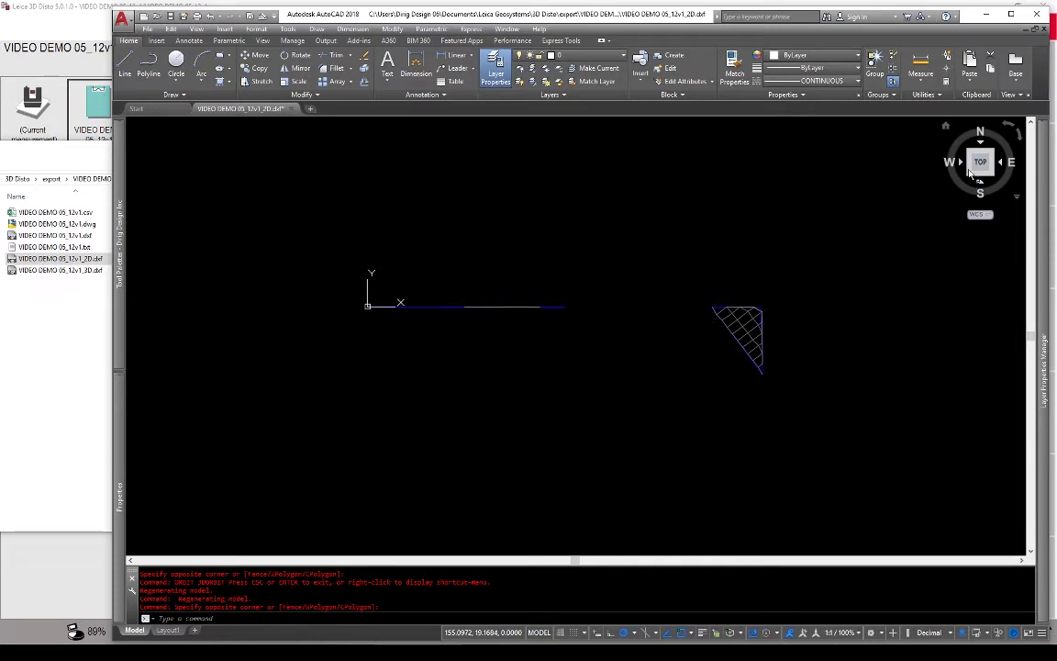
Close the 2D DXF without saving and open VIDEO DEMO 05_12v1_3D.dxf in AutoCAD
{"action": "left_click", "coordinate": [292, 109]}
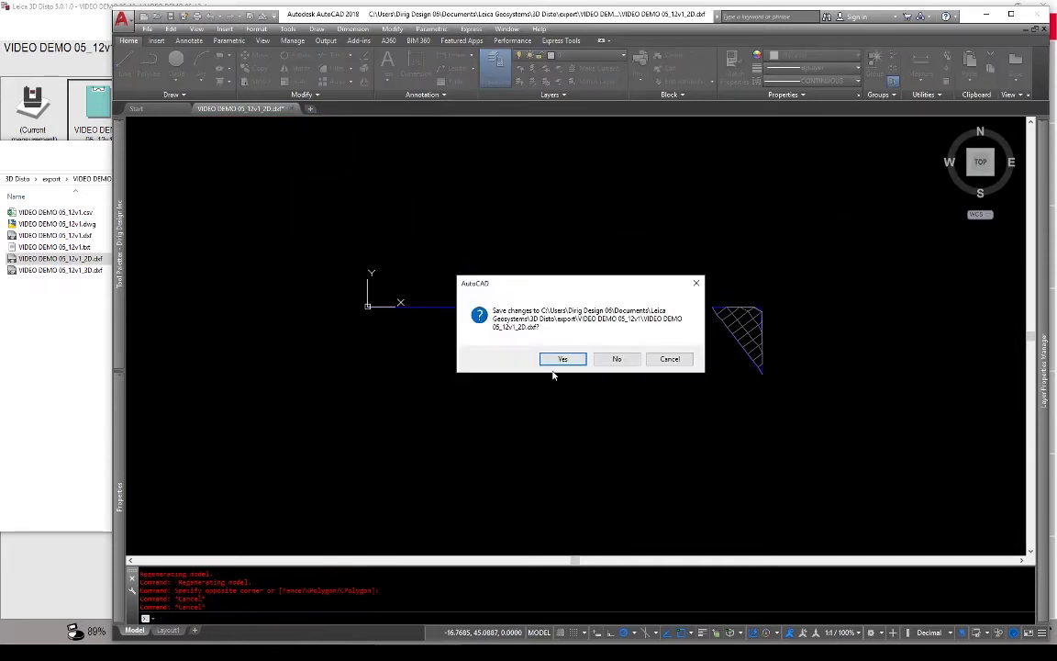
{"action": "left_click", "coordinate": [615, 360]}
{"action": "left_click", "coordinate": [63, 296]}
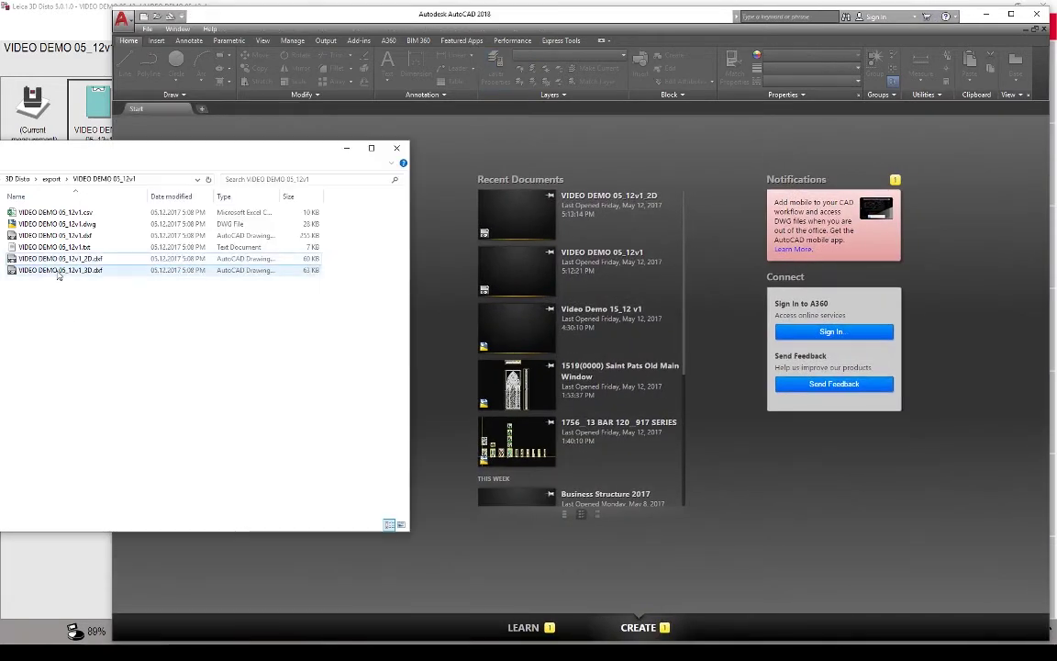
{"action": "left_click_drag", "start_coordinate": [57, 275], "coordinate": [418, 174]}
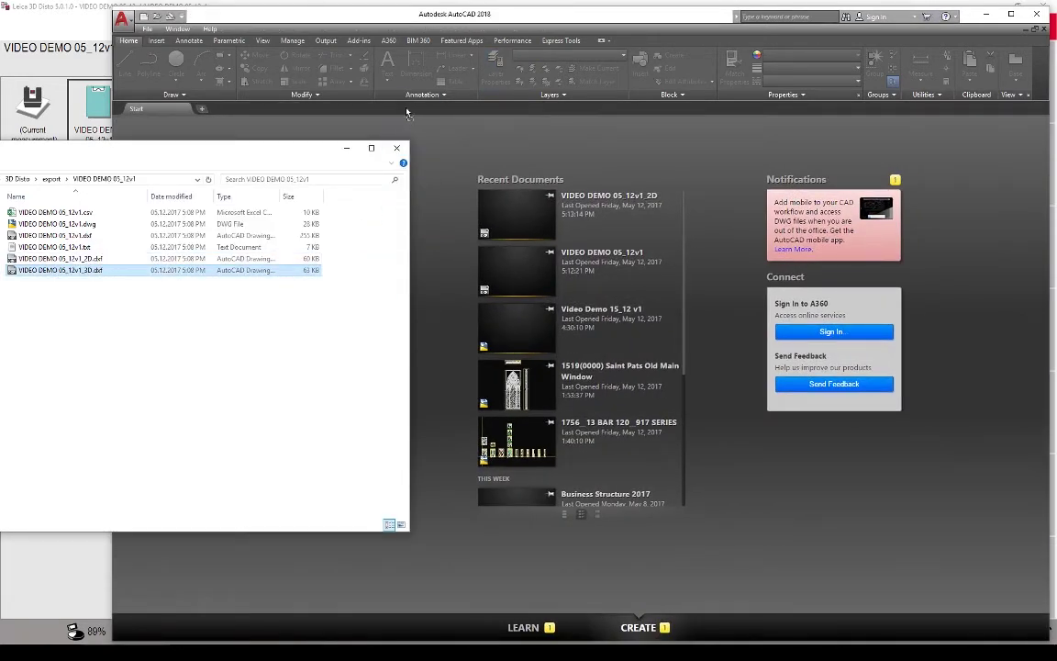
{"action": "left_click_drag", "start_coordinate": [407, 113], "coordinate": [405, 101]}
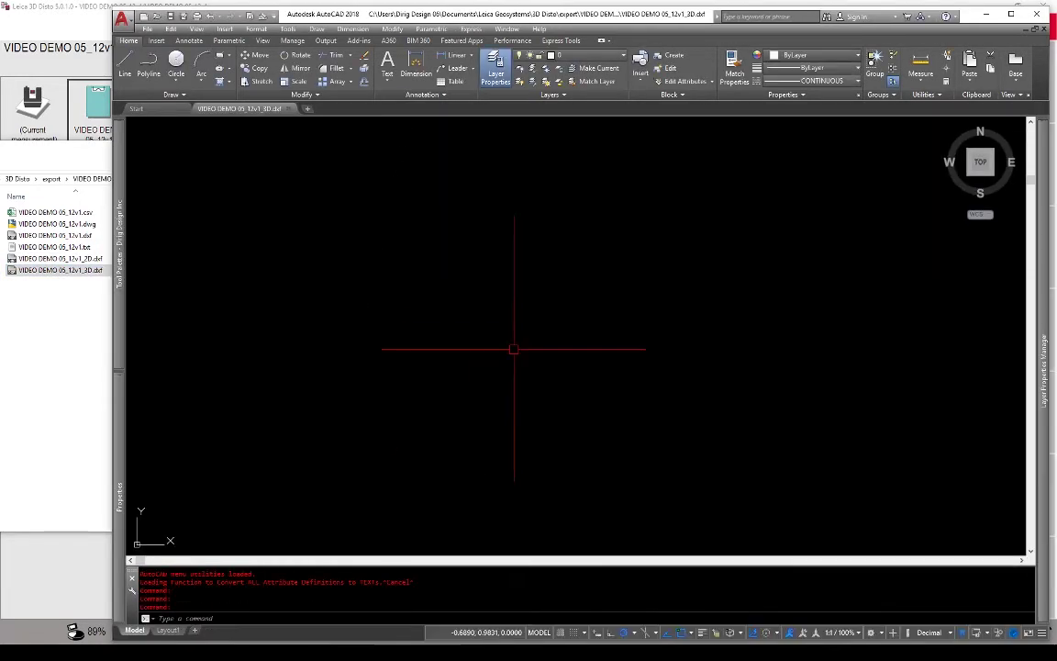
Zoom to extents and orbit the 3D DXF into a tilted view of its points
{"action": "middle_click", "coordinate": [632, 401]}
{"action": "middle_click", "coordinate": [632, 401]}
{"action": "scroll", "coordinate": [587, 357], "scroll_direction": "down", "scroll_amount": 3}
{"action": "middle_click_drag", "start_coordinate": [586, 357], "coordinate": [689, 320], "text": "shift"}
{"action": "scroll", "coordinate": [633, 283], "scroll_direction": "up", "scroll_amount": 4}
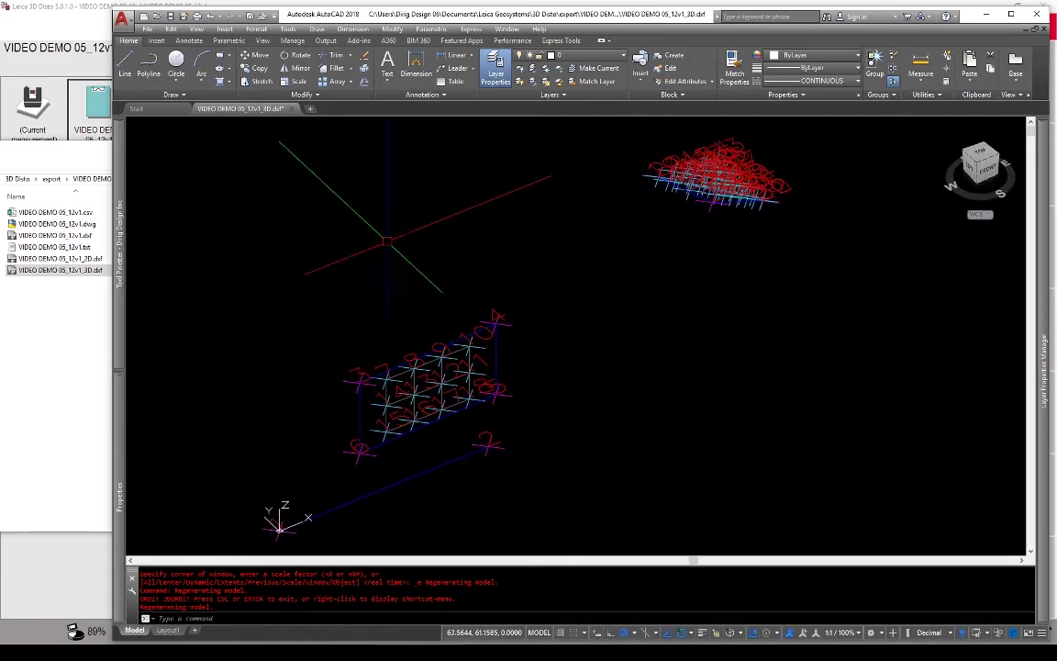
Turn off layers LEICA_3DDISTO_ID, LEICA_3DDISTO_POINT and LEICA_3DDISTO_POINT_ENTITY, then orbit to check the mesh
{"action": "left_click", "coordinate": [548, 61]}
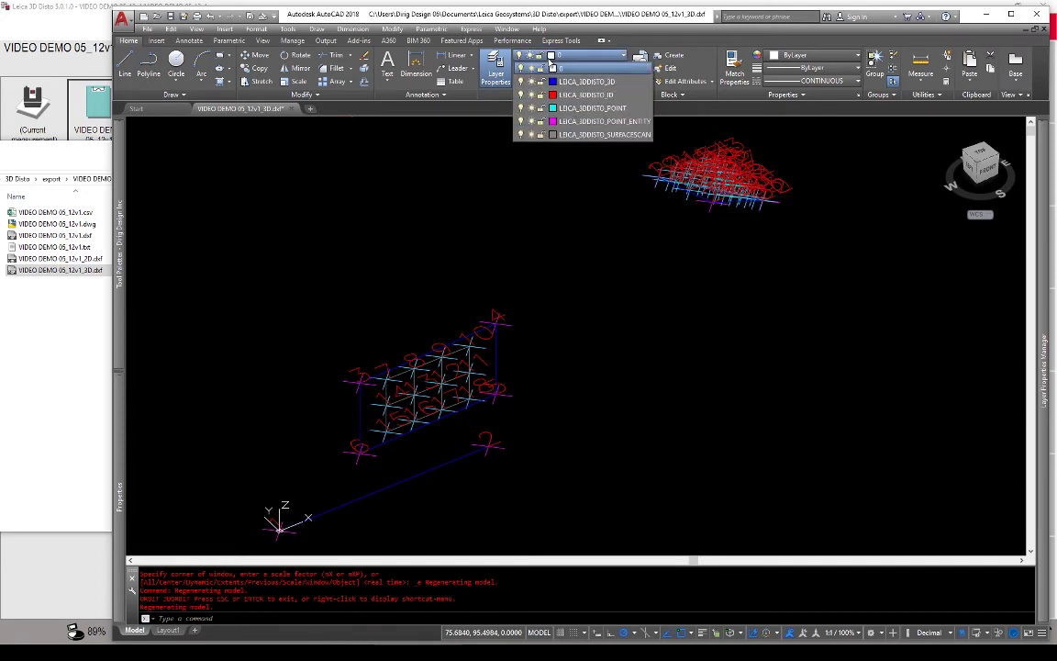
{"action": "left_click", "coordinate": [520, 95]}
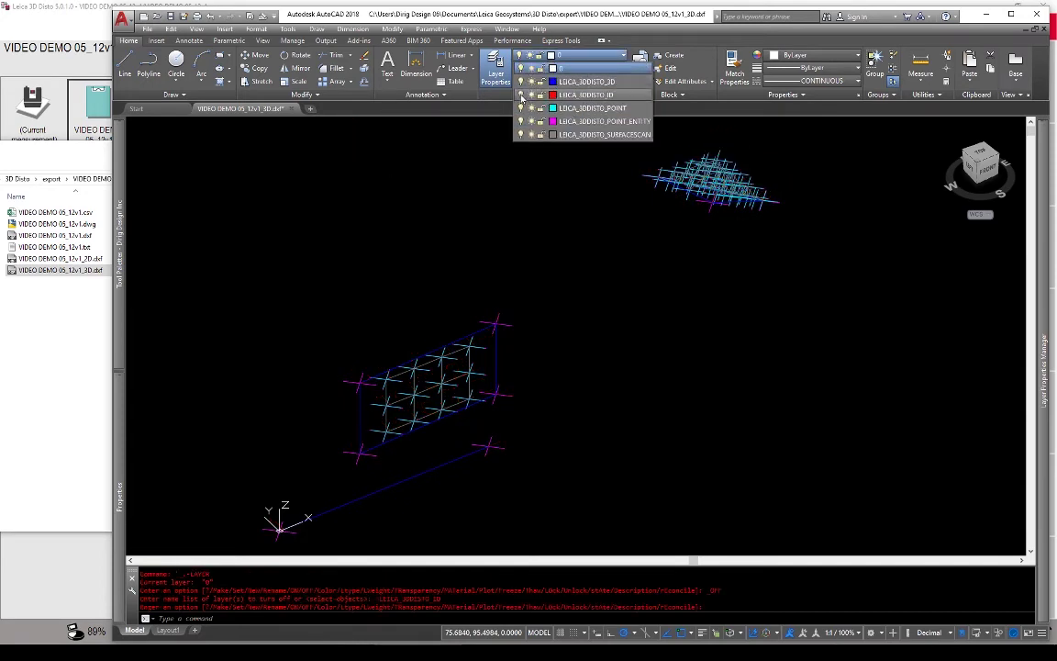
{"action": "left_click", "coordinate": [520, 108]}
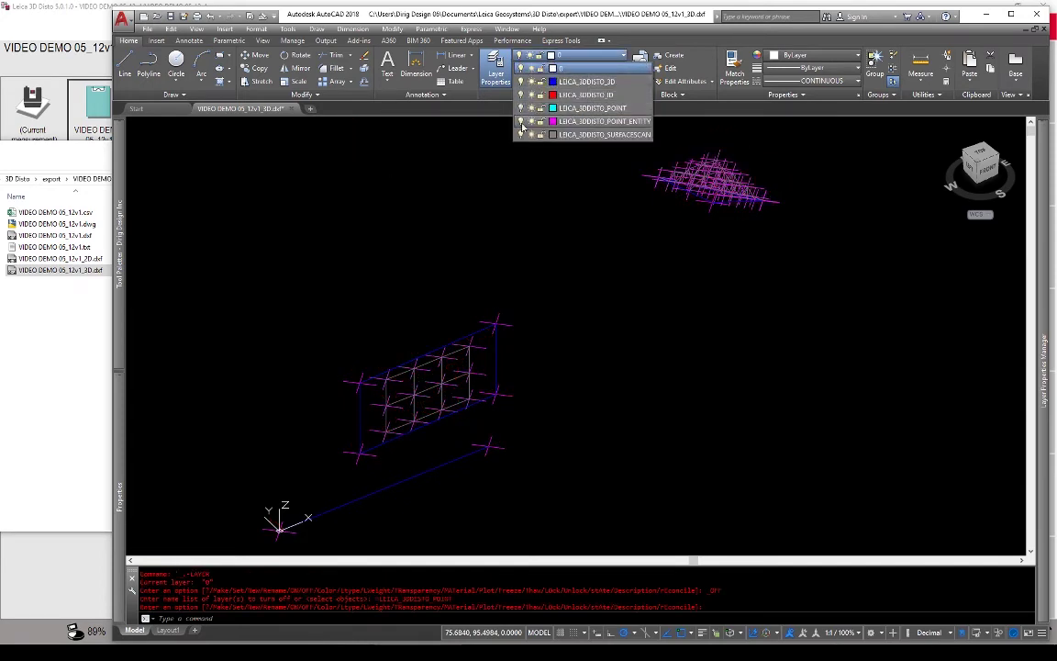
{"action": "left_click", "coordinate": [522, 122]}
{"action": "left_click", "coordinate": [644, 351]}
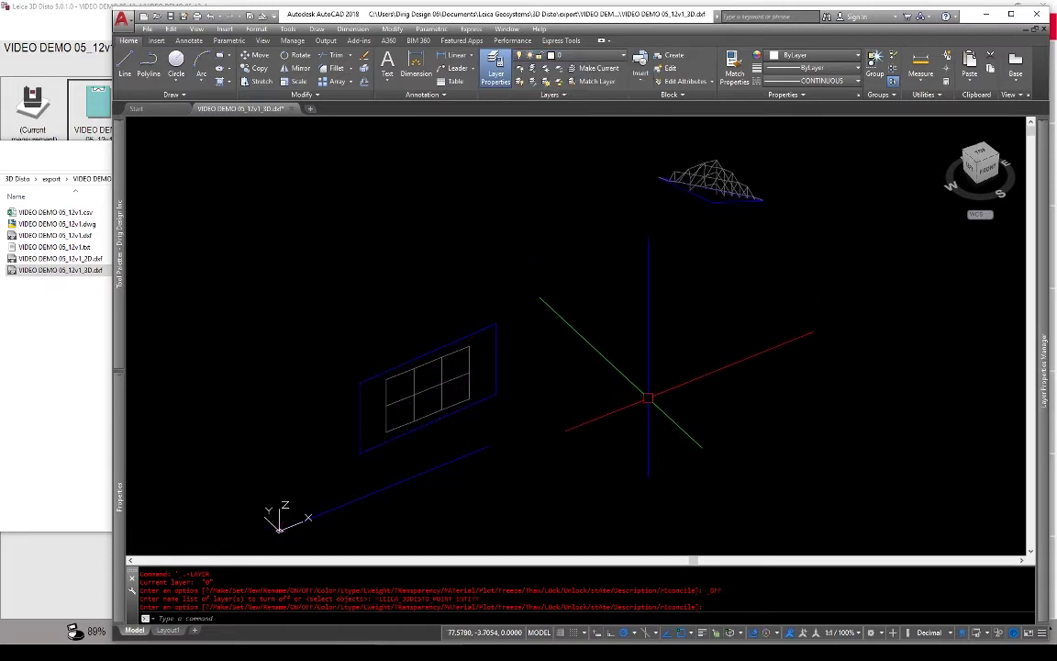
{"action": "mouse_move", "coordinate": [642, 378]}
{"action": "middle_mouse_down", "text": "shift"}
{"action": "mouse_move", "coordinate": [641, 406]}
{"action": "mouse_move", "coordinate": [622, 369]}
{"action": "mouse_move", "coordinate": [616, 256]}
{"action": "mouse_move", "coordinate": [526, 264]}
{"action": "mouse_move", "coordinate": [519, 307]}
{"action": "mouse_move", "coordinate": [580, 313]}
{"action": "mouse_move", "coordinate": [614, 371]}
{"action": "mouse_move", "coordinate": [611, 338]}
{"action": "mouse_move", "coordinate": [616, 394]}
{"action": "mouse_move", "coordinate": [602, 365]}
{"action": "mouse_move", "coordinate": [636, 379]}
{"action": "middle_mouse_up", "text": "shift"}
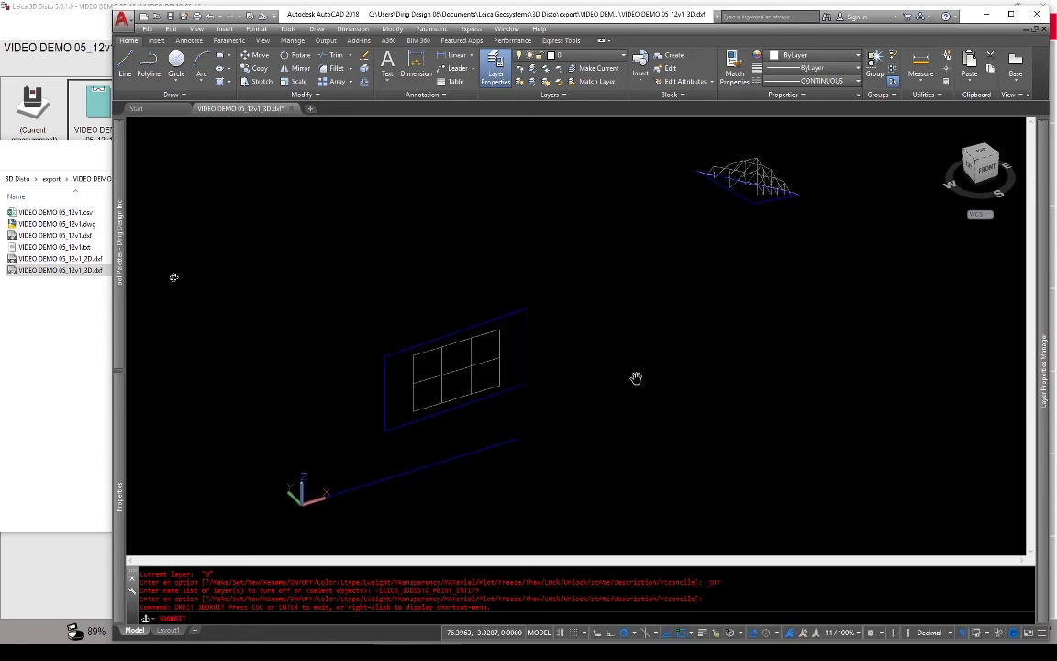
{"action": "left_click", "coordinate": [64, 226]}
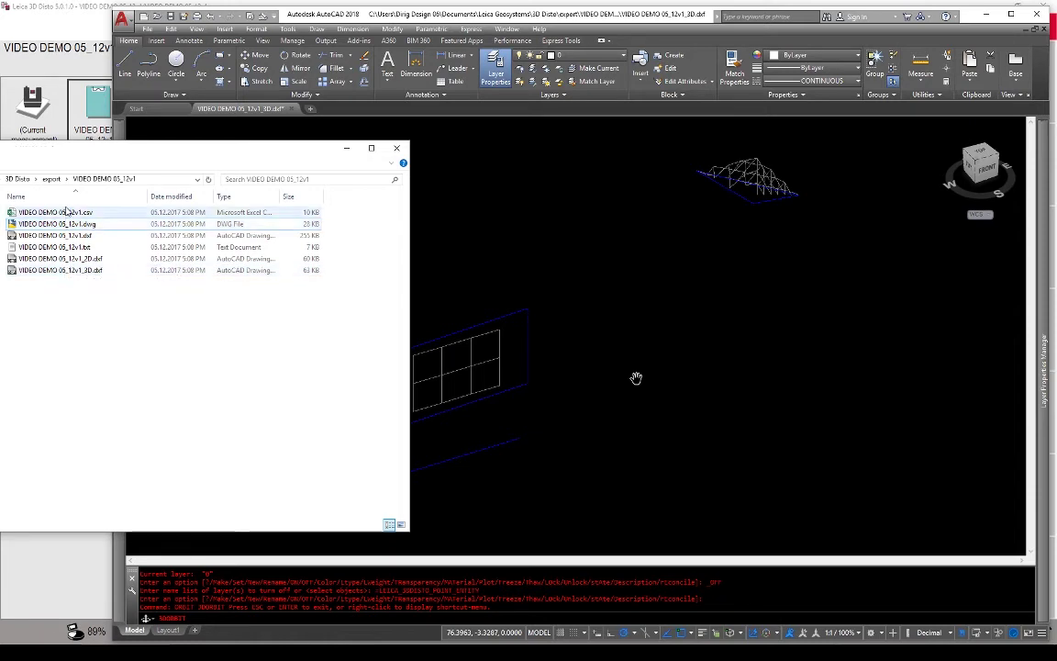
Open VIDEO DEMO 05_12v1.dwg in AutoCAD, choosing to continue past the non-Autodesk warning
{"action": "left_click_drag", "start_coordinate": [46, 226], "coordinate": [344, 120]}
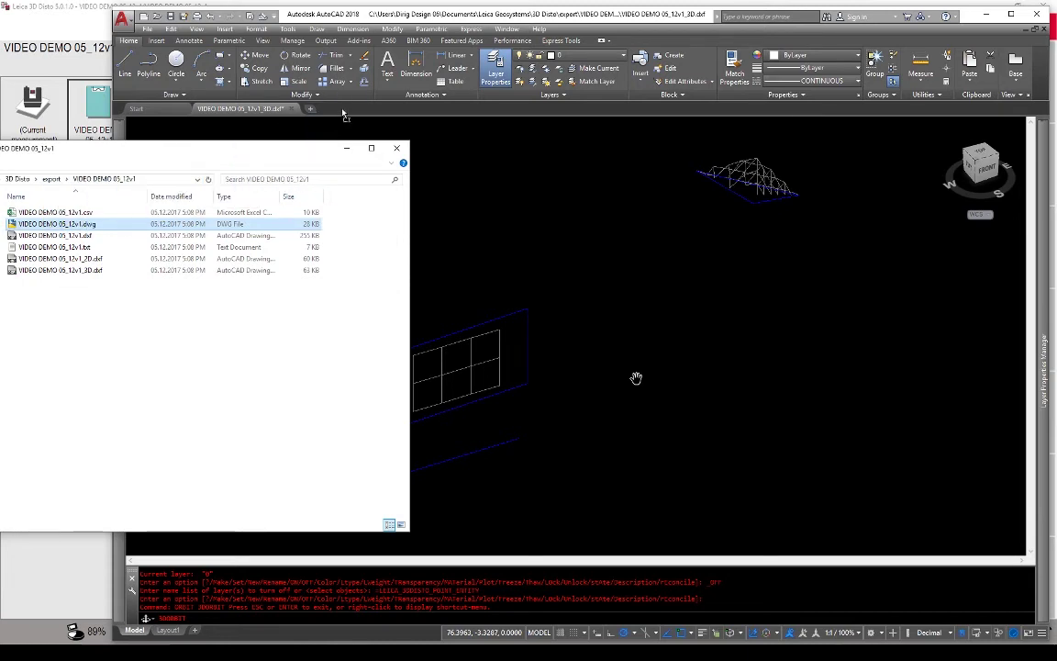
{"action": "left_click_drag", "start_coordinate": [344, 115], "coordinate": [345, 118]}
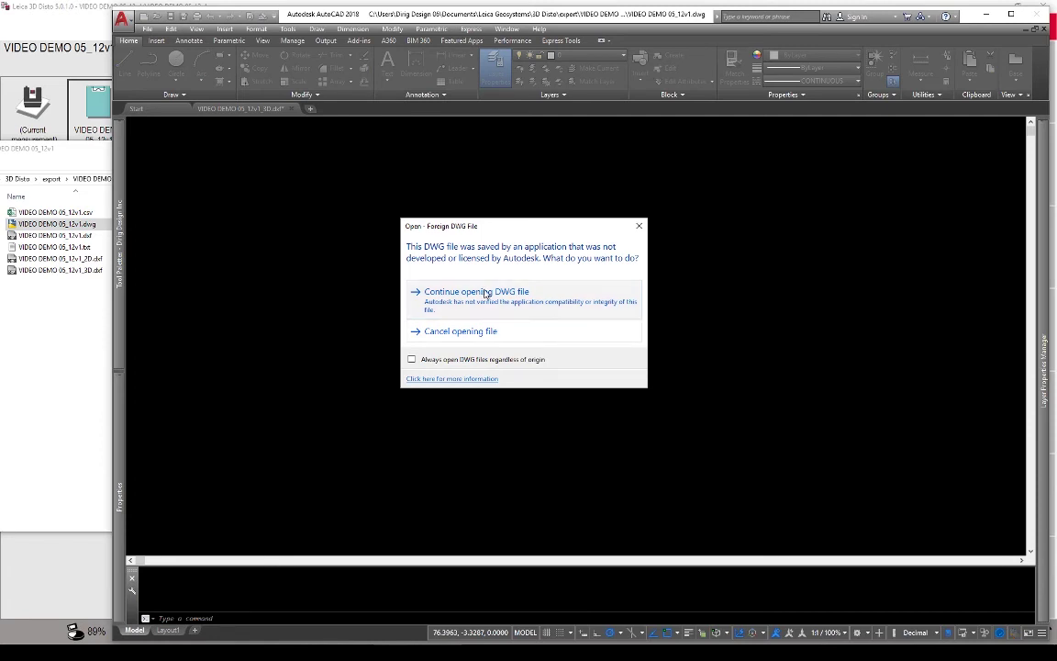
{"action": "left_click", "coordinate": [486, 293]}
Zoom to extents and orbit the DWG into a tilted 3D view, centring the labelled points
{"action": "middle_click", "coordinate": [592, 342]}
{"action": "middle_click", "coordinate": [591, 342]}
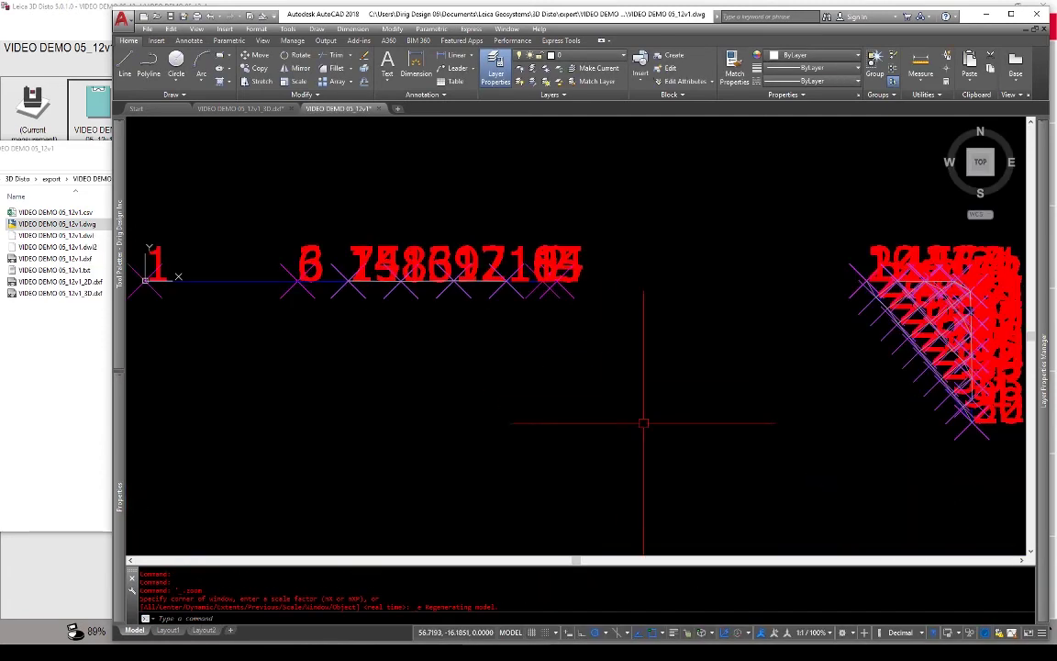
{"action": "scroll", "coordinate": [643, 423], "scroll_direction": "down", "scroll_amount": 3}
{"action": "mouse_move", "coordinate": [597, 407]}
{"action": "middle_mouse_down", "text": "shift"}
{"action": "mouse_move", "coordinate": [585, 444]}
{"action": "mouse_move", "coordinate": [599, 374]}
{"action": "mouse_move", "coordinate": [588, 364]}
{"action": "middle_mouse_up", "text": "shift"}
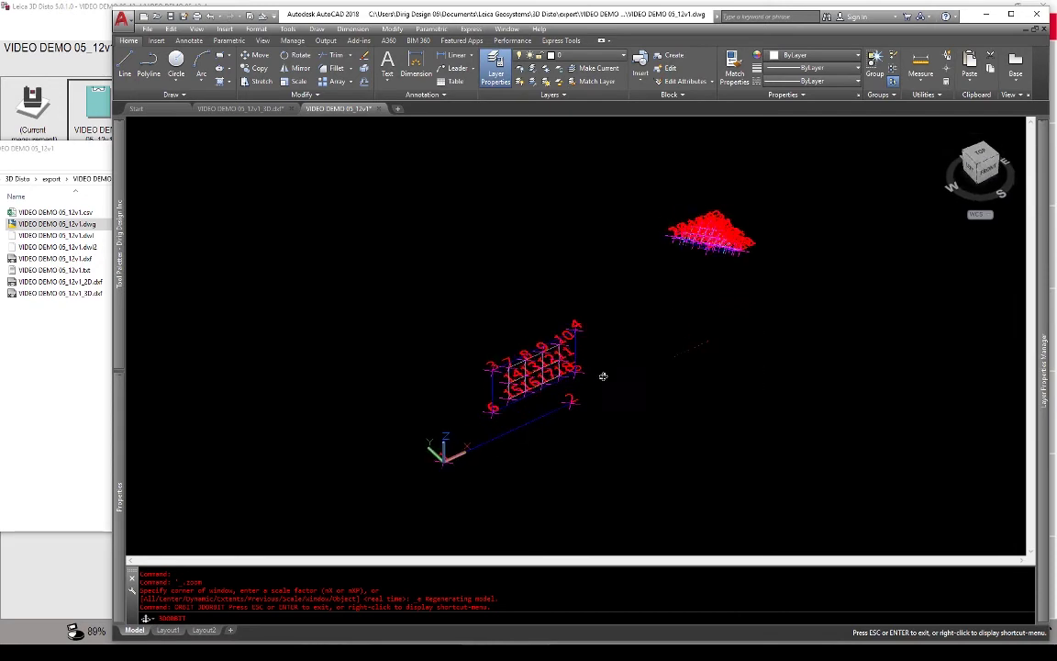
{"action": "scroll", "coordinate": [697, 234], "scroll_direction": "up", "scroll_amount": 2}
{"action": "middle_click_drag", "start_coordinate": [671, 248], "coordinate": [744, 151]}
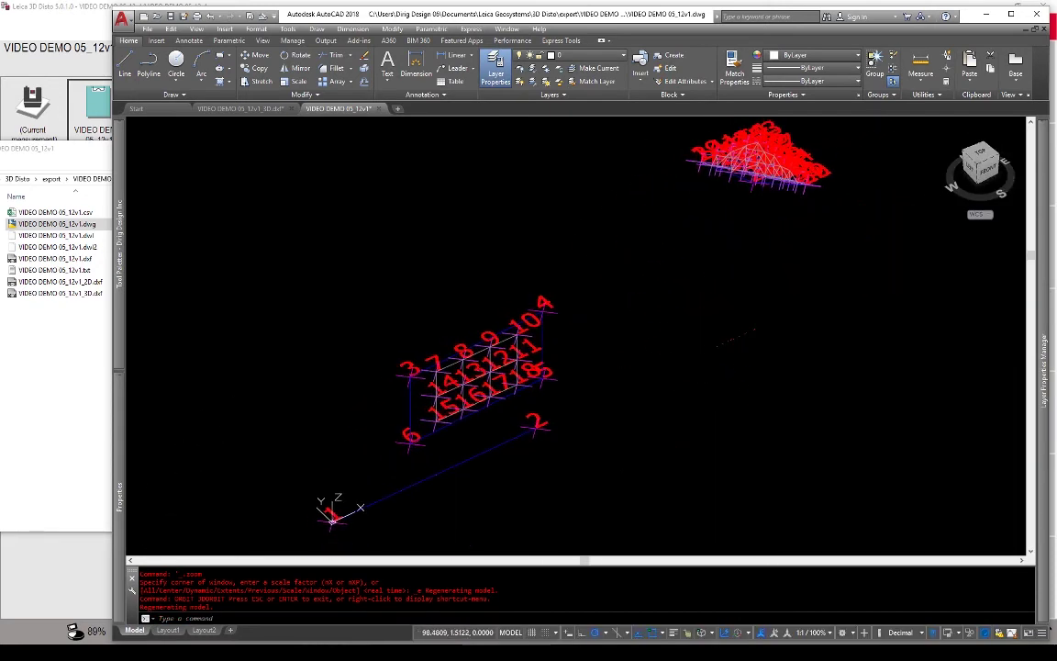
Turn off the LEICA_3DDISTO_ID and LEICA_3DDISTO_POINT_ENTITY layers, then reframe the remaining window outline
{"action": "left_click", "coordinate": [530, 57]}
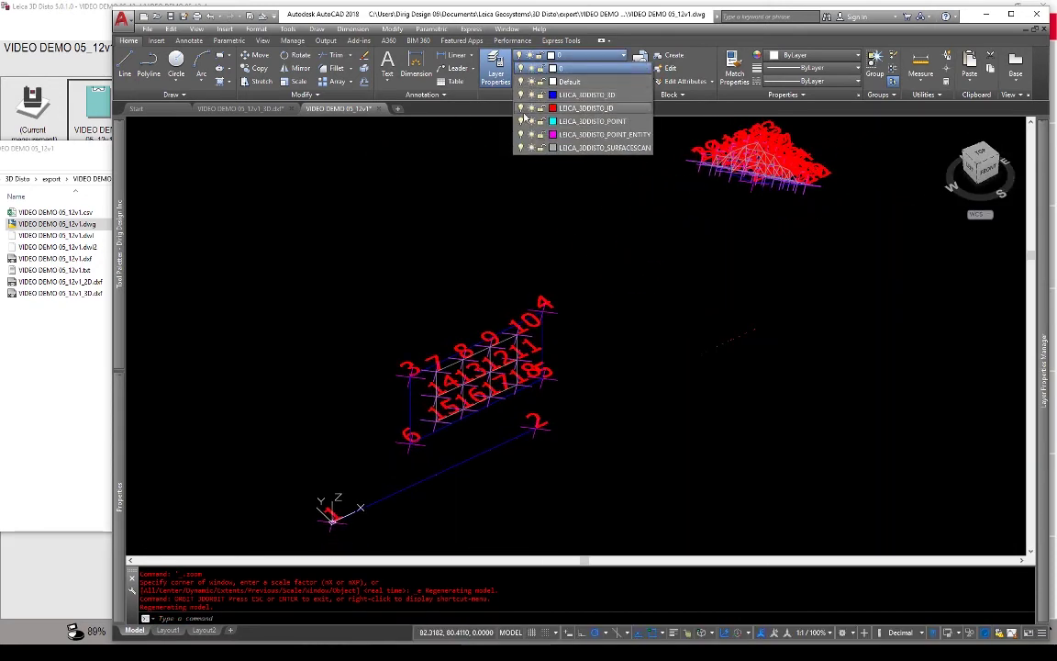
{"action": "left_click", "coordinate": [521, 109]}
{"action": "left_click", "coordinate": [521, 135]}
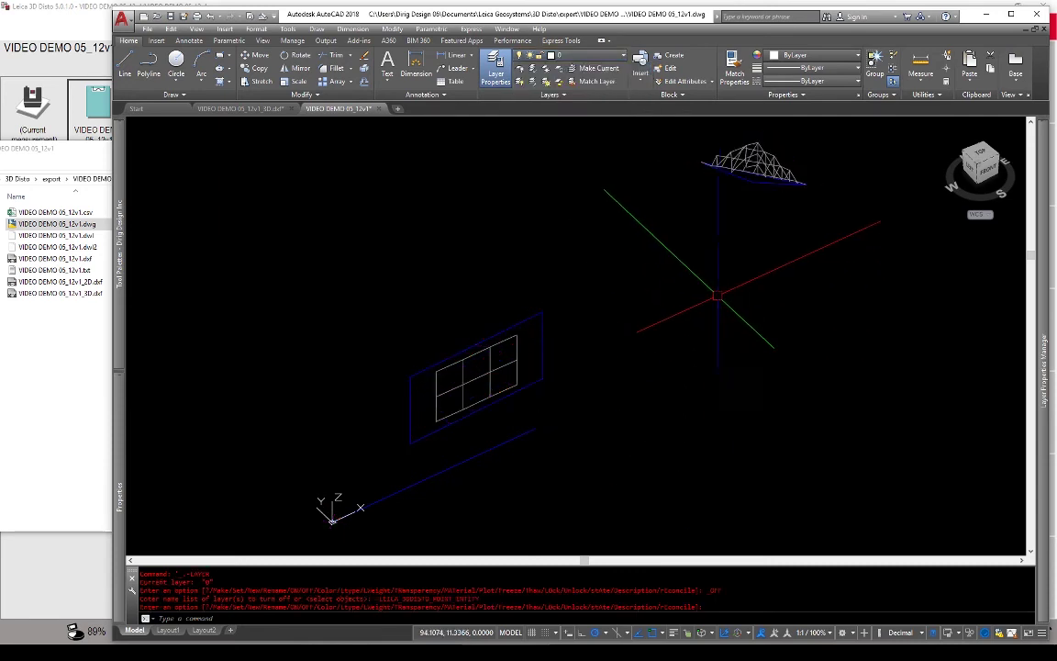
{"action": "scroll", "coordinate": [697, 444], "scroll_direction": "down", "scroll_amount": 1}
{"action": "middle_click_drag", "start_coordinate": [698, 444], "coordinate": [688, 373]}
{"action": "scroll", "coordinate": [689, 373], "scroll_direction": "up", "scroll_amount": 1}
{"action": "scroll", "coordinate": [690, 366], "scroll_direction": "down", "scroll_amount": 1}
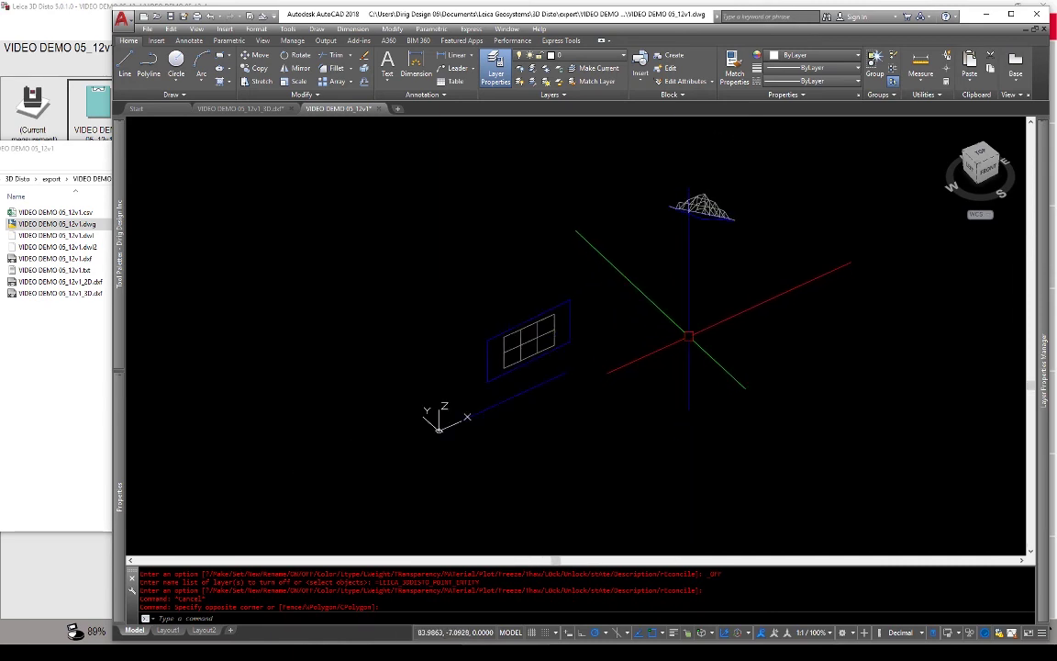